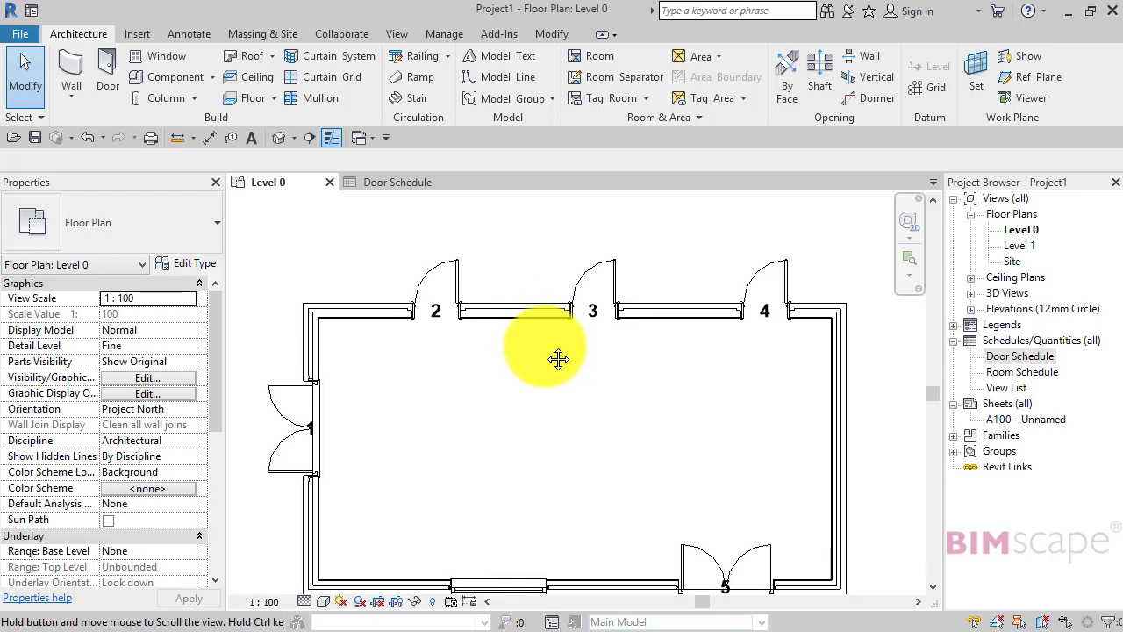
Set the distance between the plan's left and right exterior walls to 9500 by editing the left wall's temporary dimension.
{"action": "scroll", "coordinate": [556, 360], "scroll_direction": "down", "scroll_amount": 3}
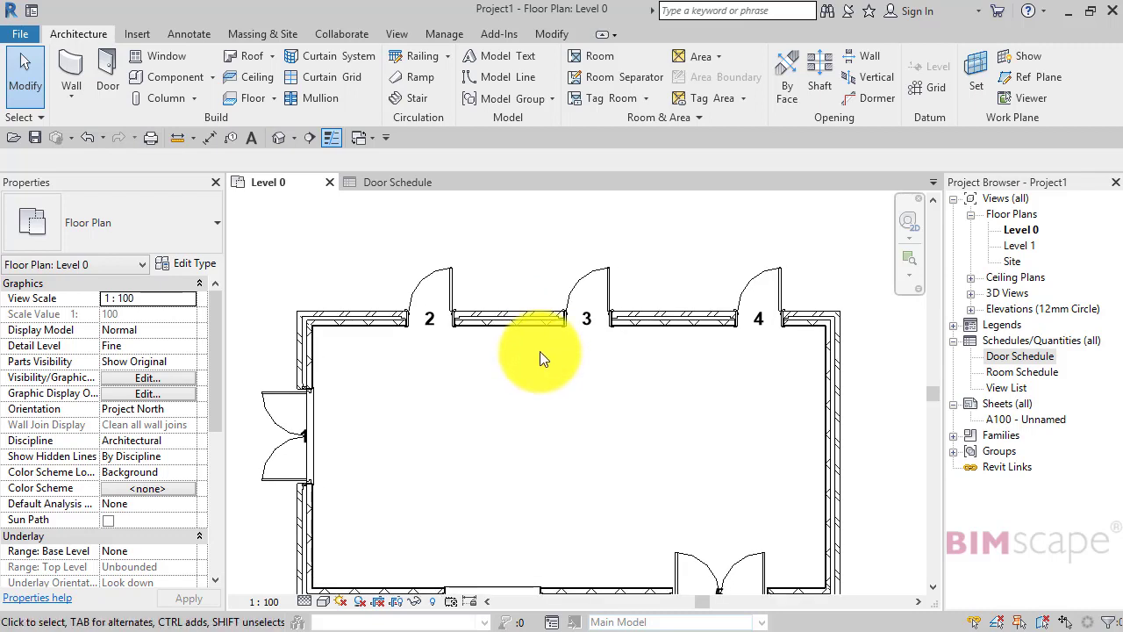
{"action": "middle_click_drag", "start_coordinate": [554, 352], "coordinate": [548, 349]}
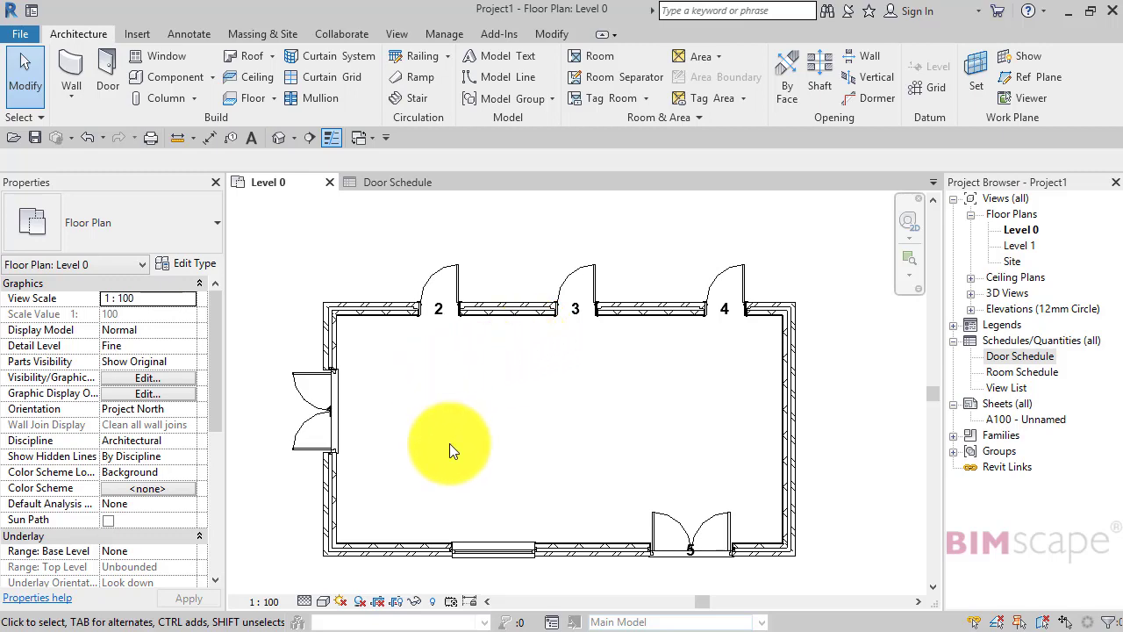
{"action": "left_click", "coordinate": [334, 340]}
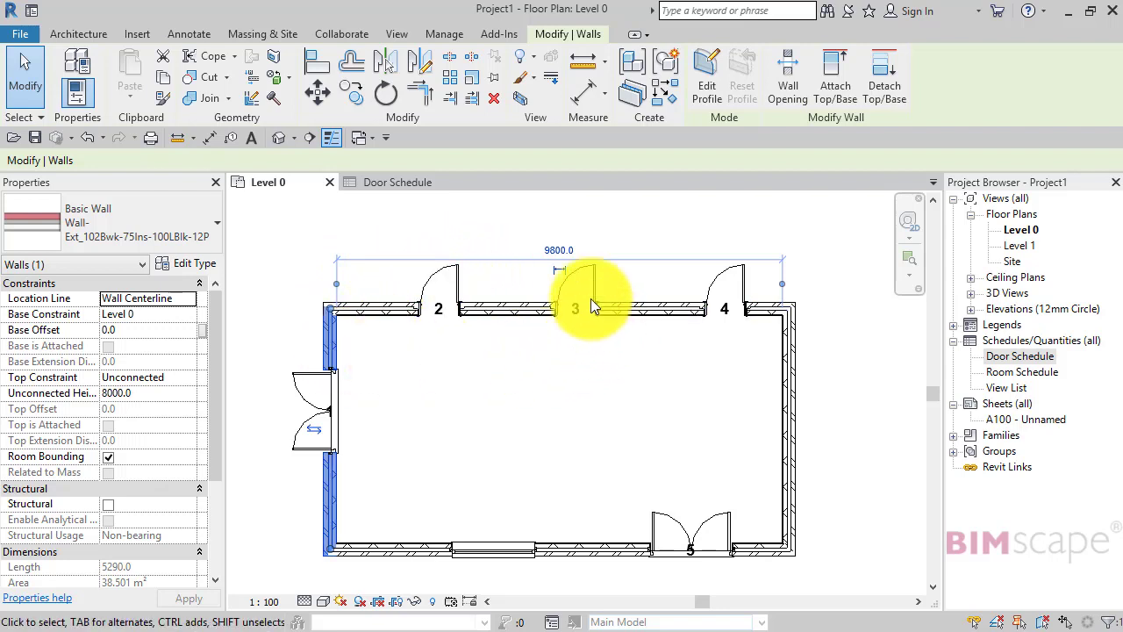
{"action": "left_click", "coordinate": [561, 250]}
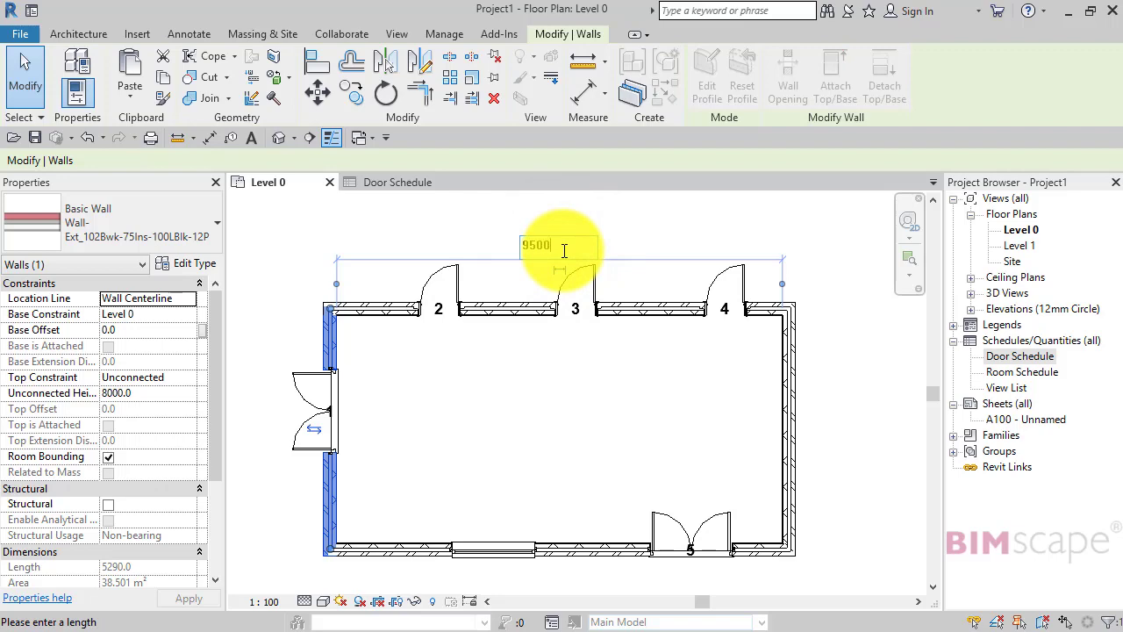
{"action": "type", "text": "9500"}
{"action": "key", "text": "Return"}
{"action": "left_click", "coordinate": [550, 344]}
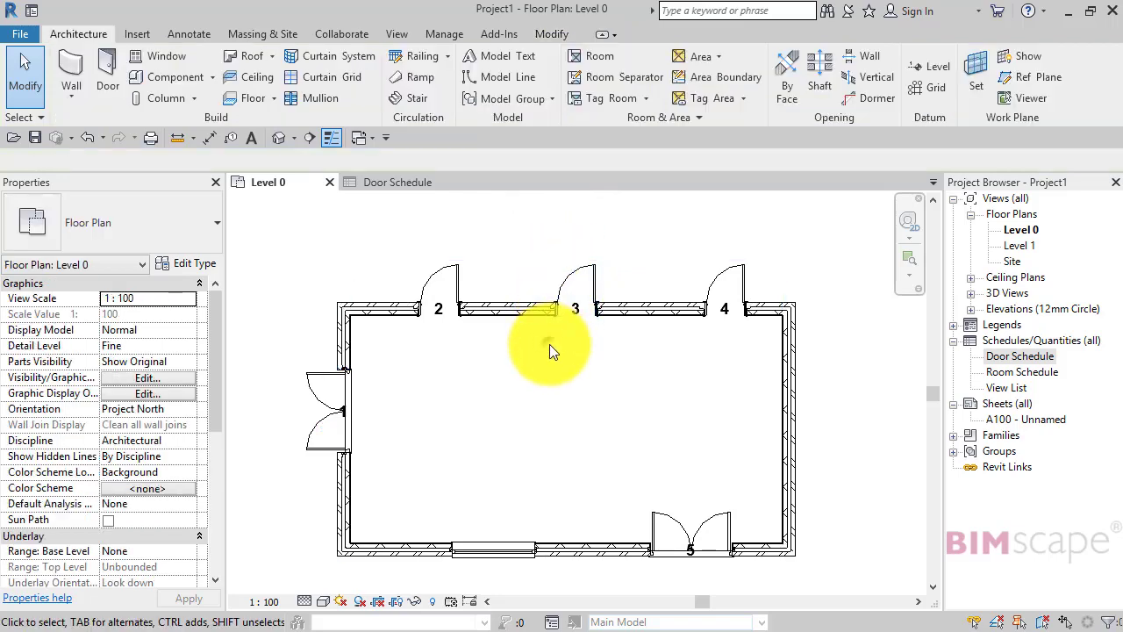
Select double door 5 in the lower wall to inspect its temporary dimensions, and clear the selection.
{"action": "middle_click_drag", "start_coordinate": [564, 368], "coordinate": [560, 363]}
{"action": "left_click", "coordinate": [657, 510]}
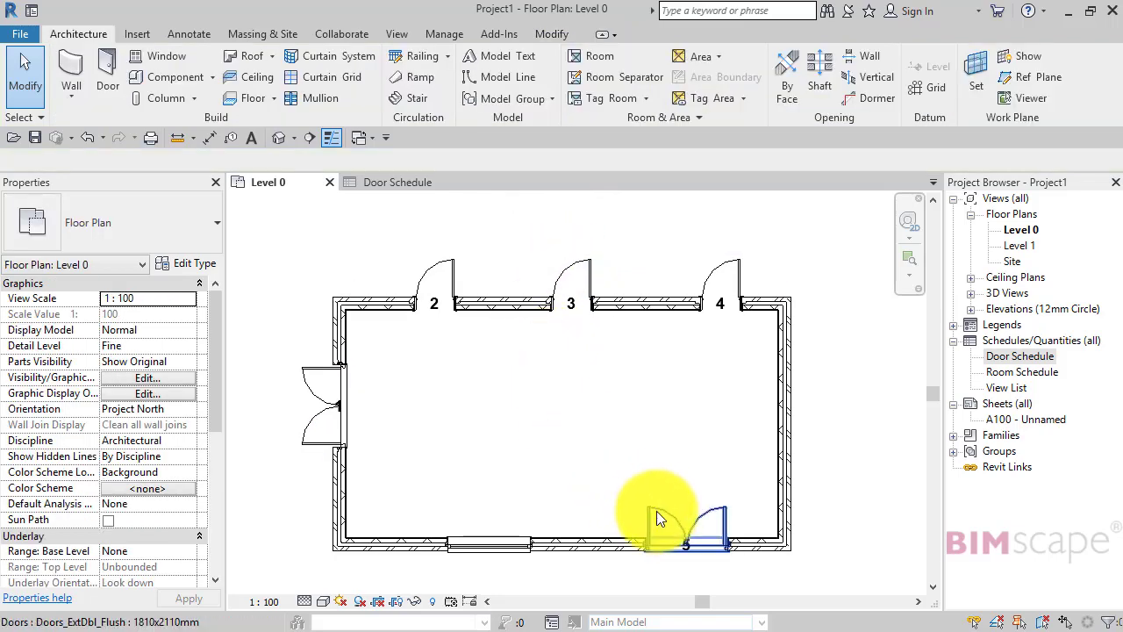
{"action": "left_click", "coordinate": [656, 508]}
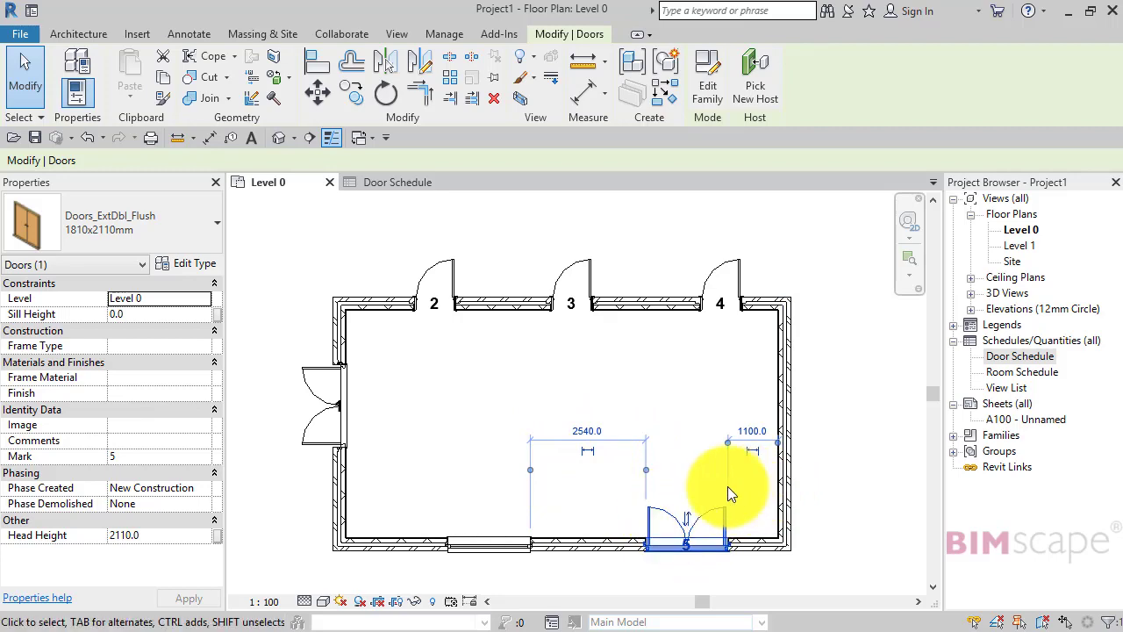
{"action": "left_click", "coordinate": [598, 405]}
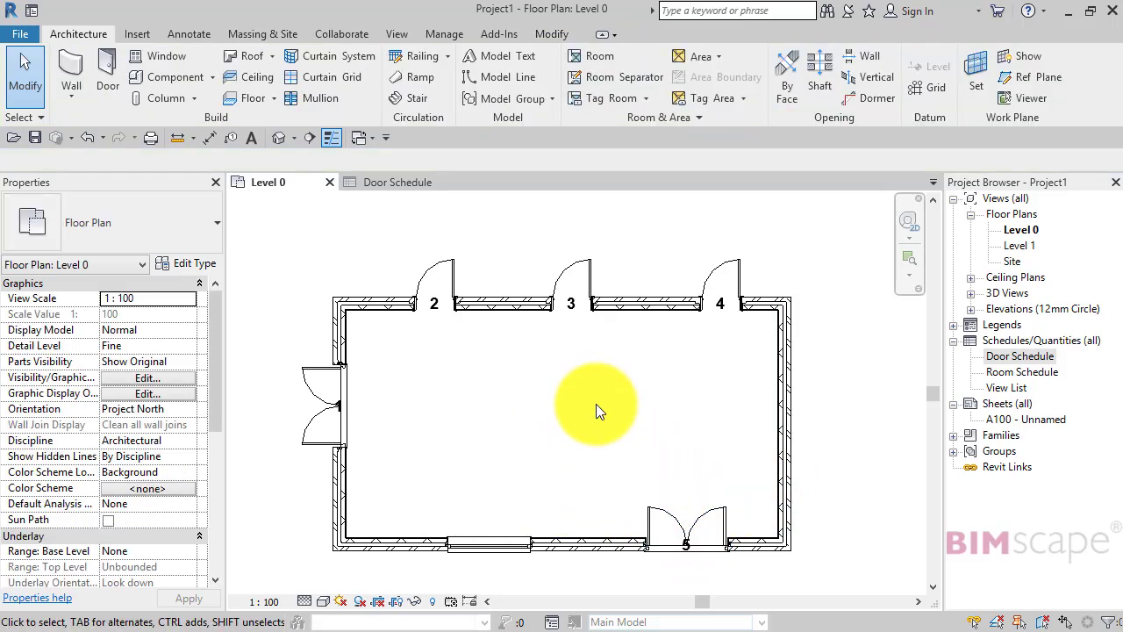
Select the left exterior wall and examine at its upper corner which wall face the temporary dimension measures from.
{"action": "left_click", "coordinate": [337, 343]}
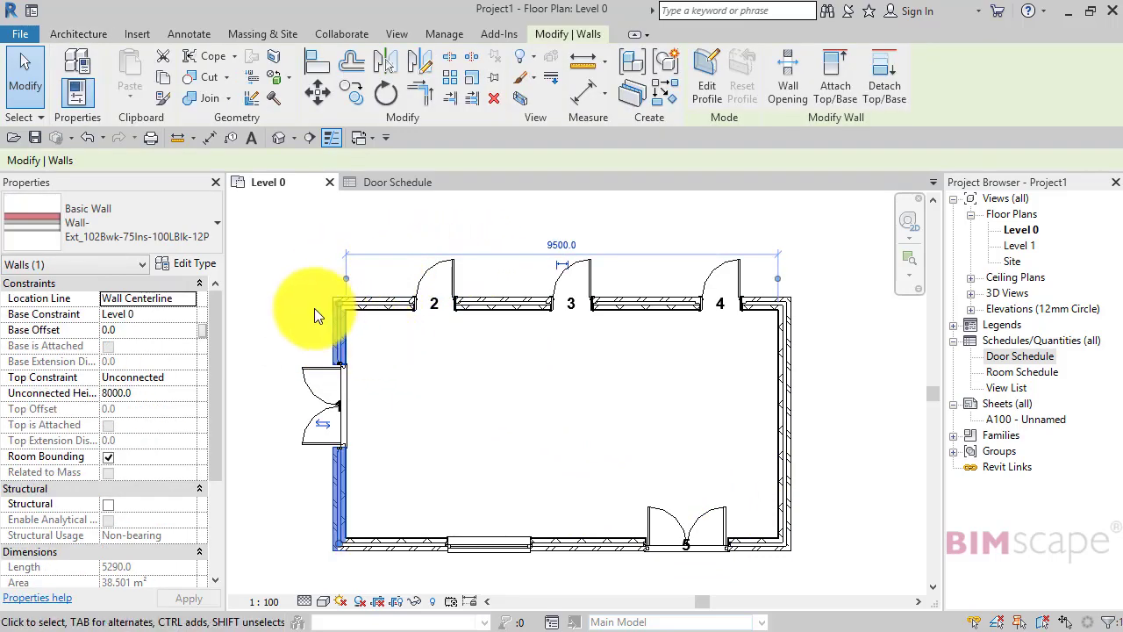
{"action": "scroll", "coordinate": [318, 314], "scroll_direction": "up", "scroll_amount": 8}
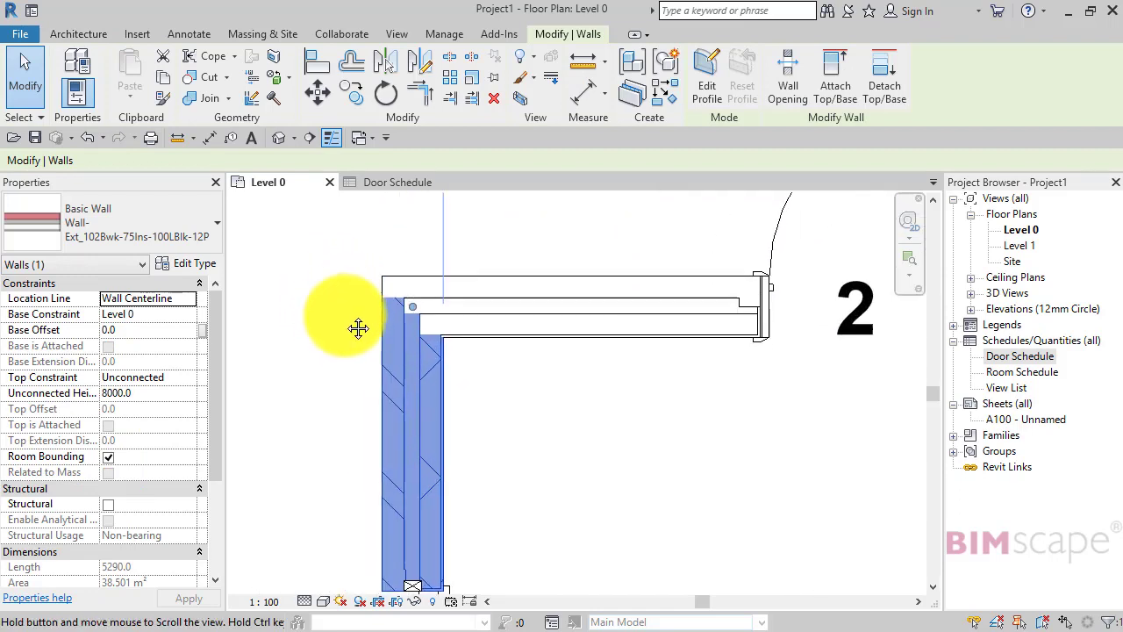
{"action": "scroll", "coordinate": [358, 328], "scroll_direction": "up", "scroll_amount": 5}
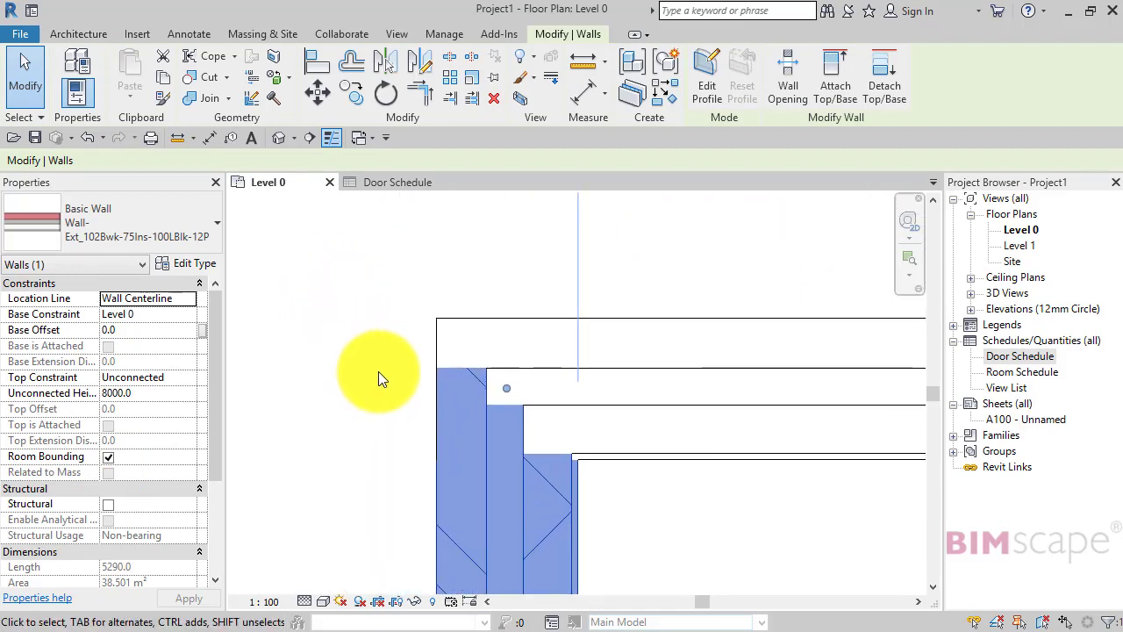
{"action": "middle_click_drag", "start_coordinate": [378, 371], "coordinate": [318, 346]}
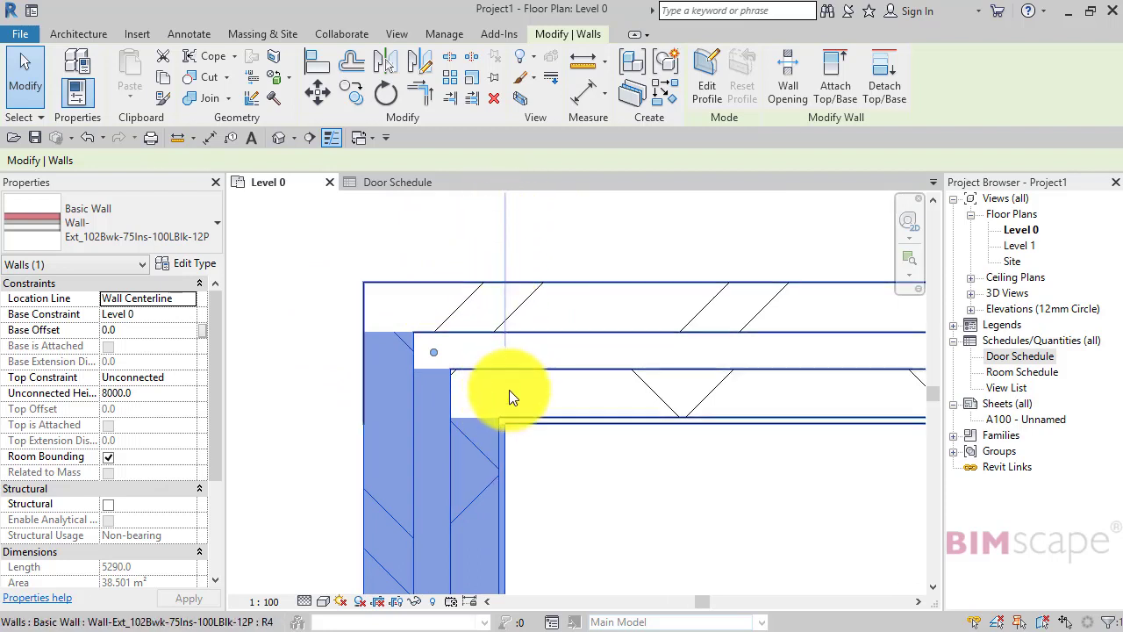
{"action": "scroll", "coordinate": [511, 393], "scroll_direction": "up", "scroll_amount": 3}
{"action": "middle_click_drag", "start_coordinate": [511, 393], "coordinate": [545, 363]}
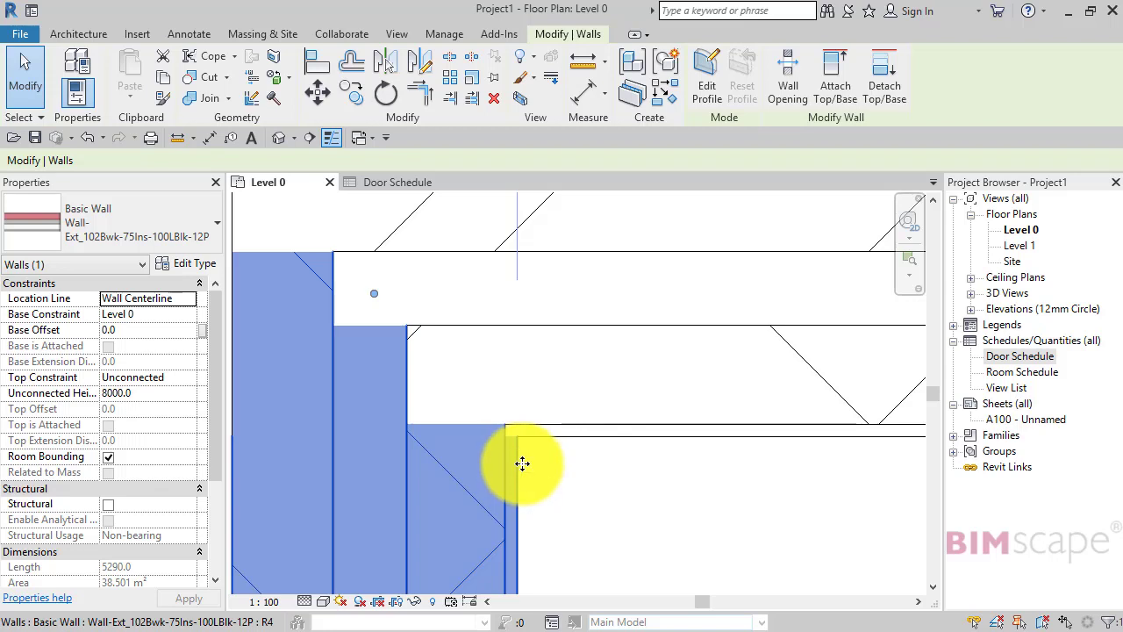
{"action": "scroll", "coordinate": [522, 464], "scroll_direction": "down", "scroll_amount": 8}
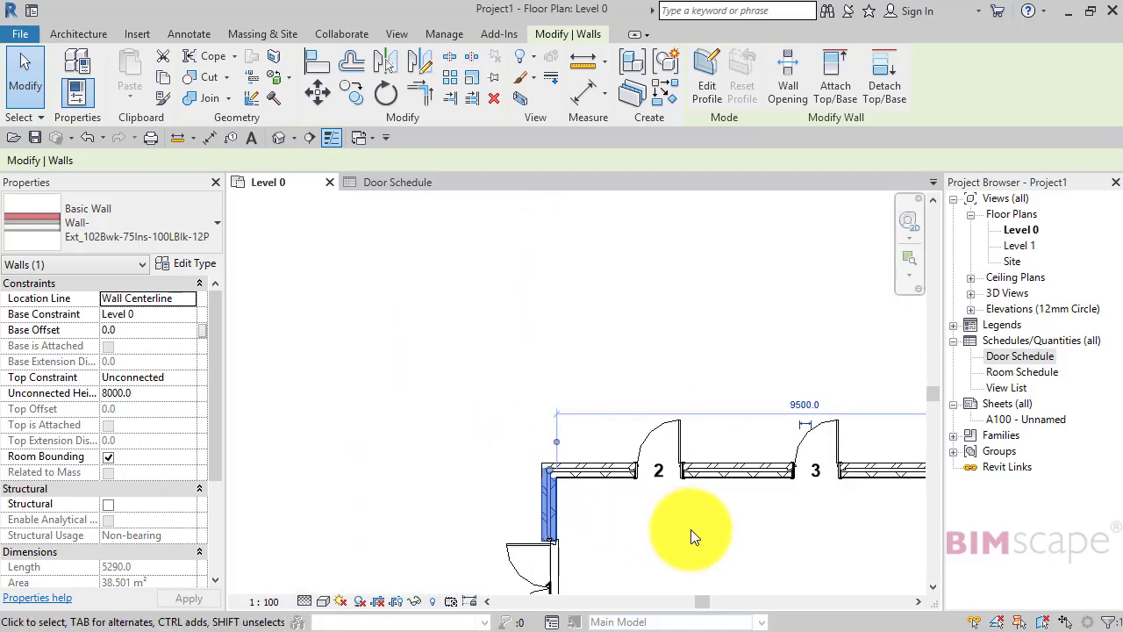
{"action": "middle_click_drag", "start_coordinate": [691, 529], "coordinate": [502, 401]}
{"action": "scroll", "coordinate": [457, 391], "scroll_direction": "down", "scroll_amount": 1}
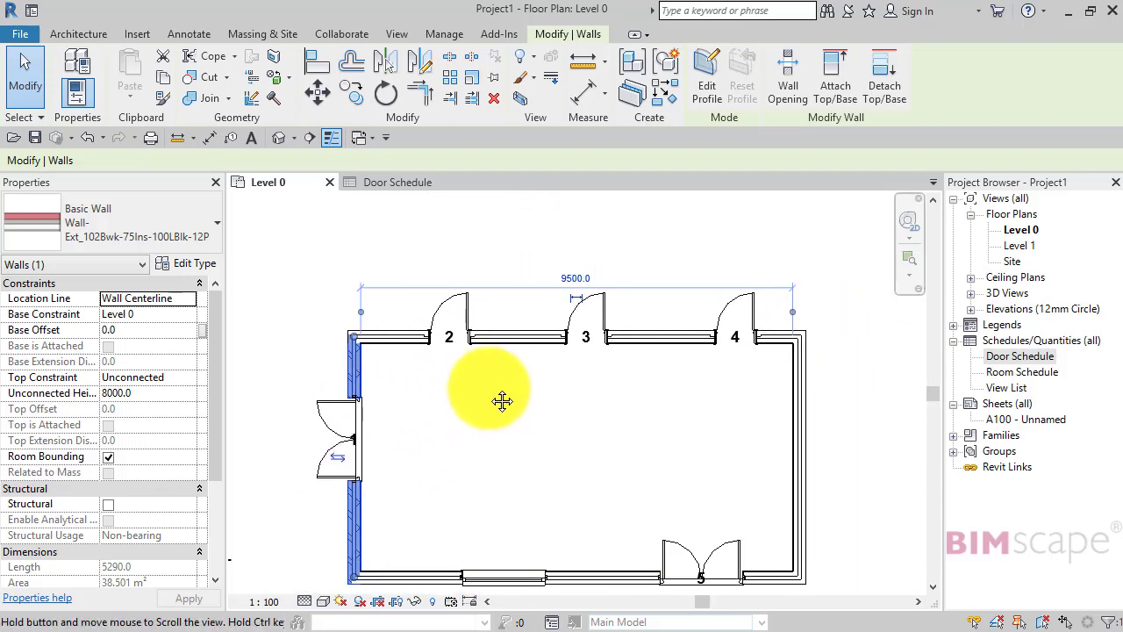
{"action": "scroll", "coordinate": [355, 344], "scroll_direction": "up", "scroll_amount": 2}
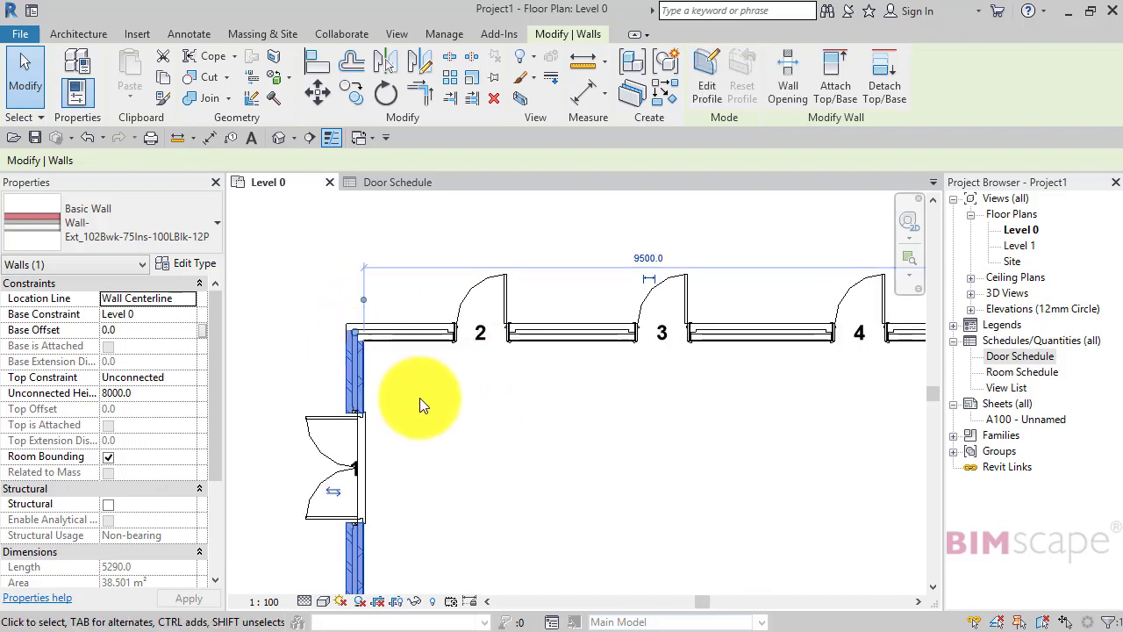
{"action": "middle_click_drag", "start_coordinate": [420, 398], "coordinate": [401, 392]}
{"action": "scroll", "coordinate": [368, 385], "scroll_direction": "down", "scroll_amount": 1}
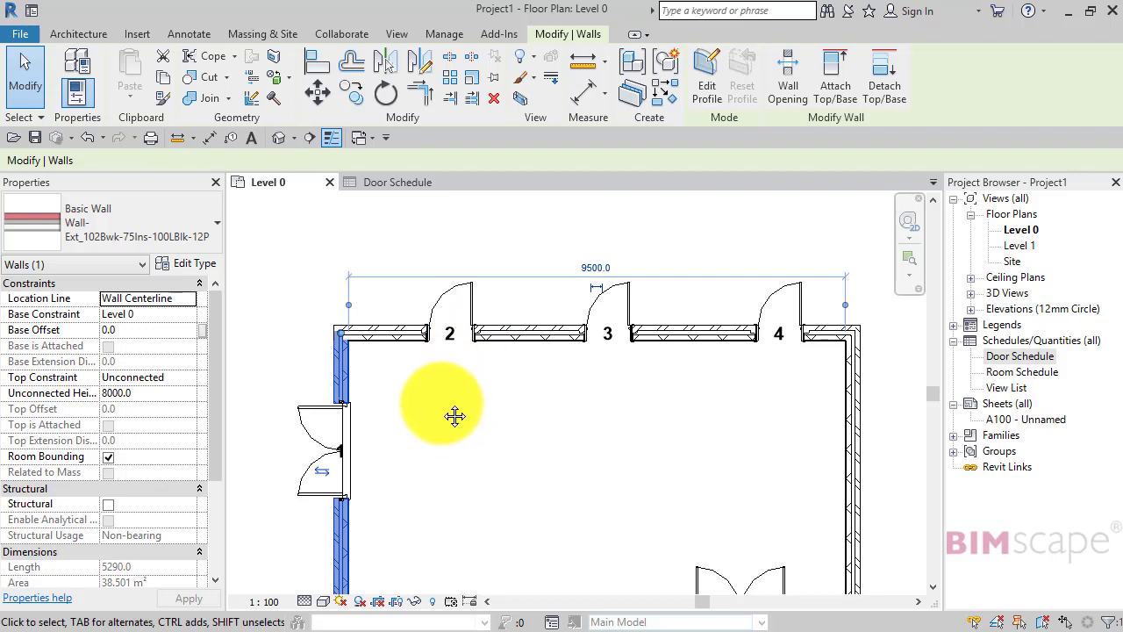
{"action": "middle_click_drag", "start_coordinate": [455, 416], "coordinate": [432, 395]}
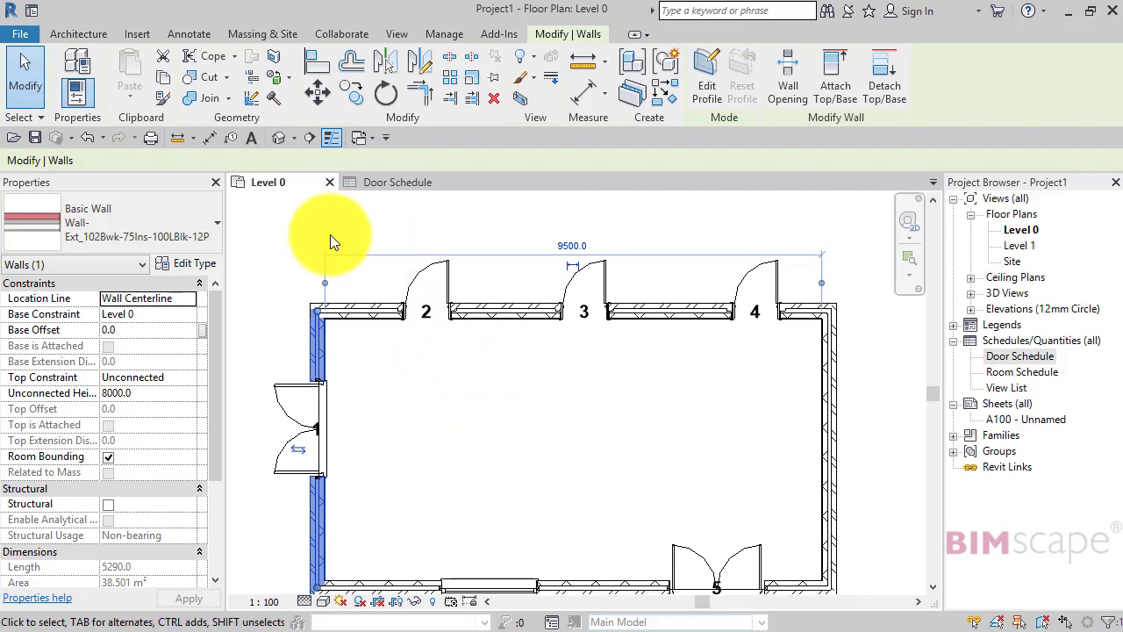
Set the temporary dimensions for walls to measure from Centerlines.
{"action": "left_click", "coordinate": [442, 38]}
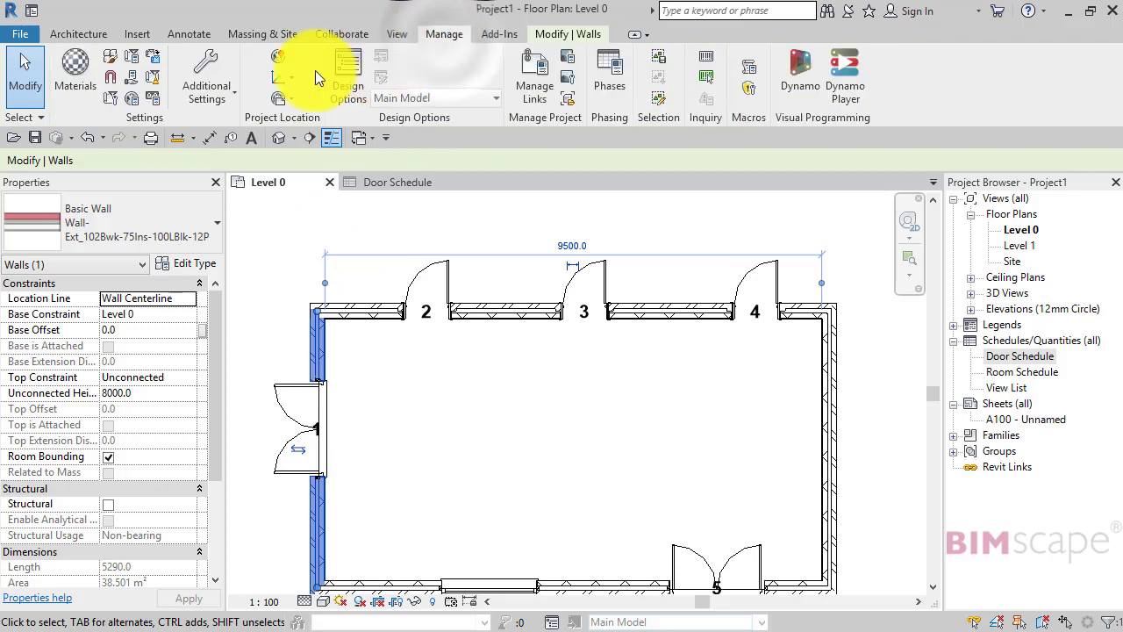
{"action": "left_click", "coordinate": [231, 90]}
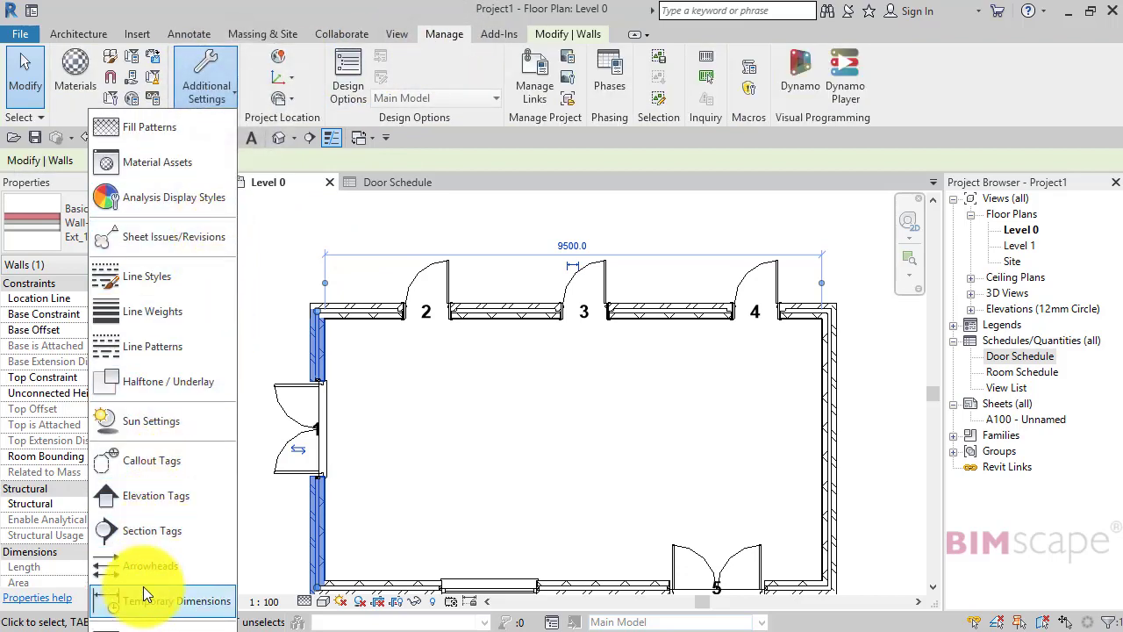
{"action": "left_click", "coordinate": [162, 606]}
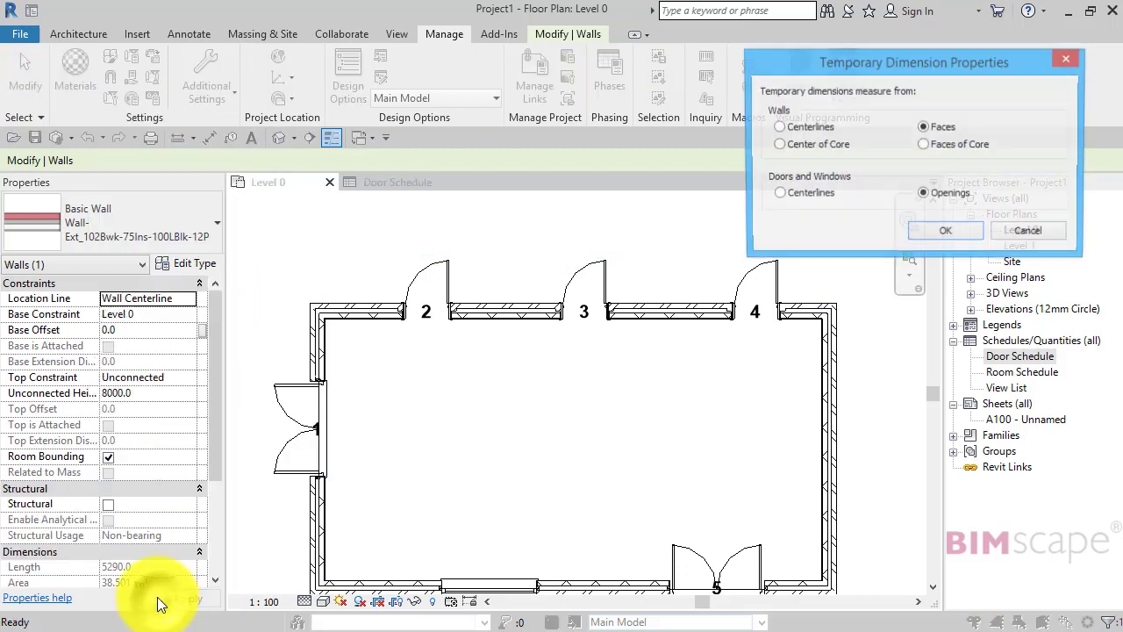
{"action": "left_click_drag", "start_coordinate": [887, 62], "coordinate": [740, 60]}
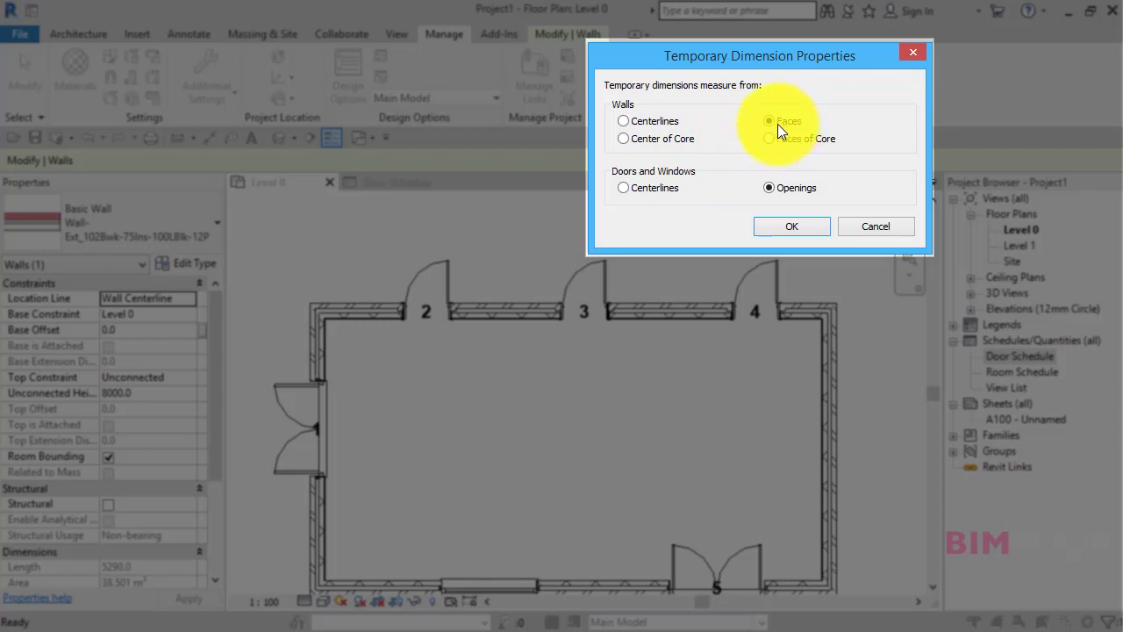
{"action": "left_click", "coordinate": [627, 120]}
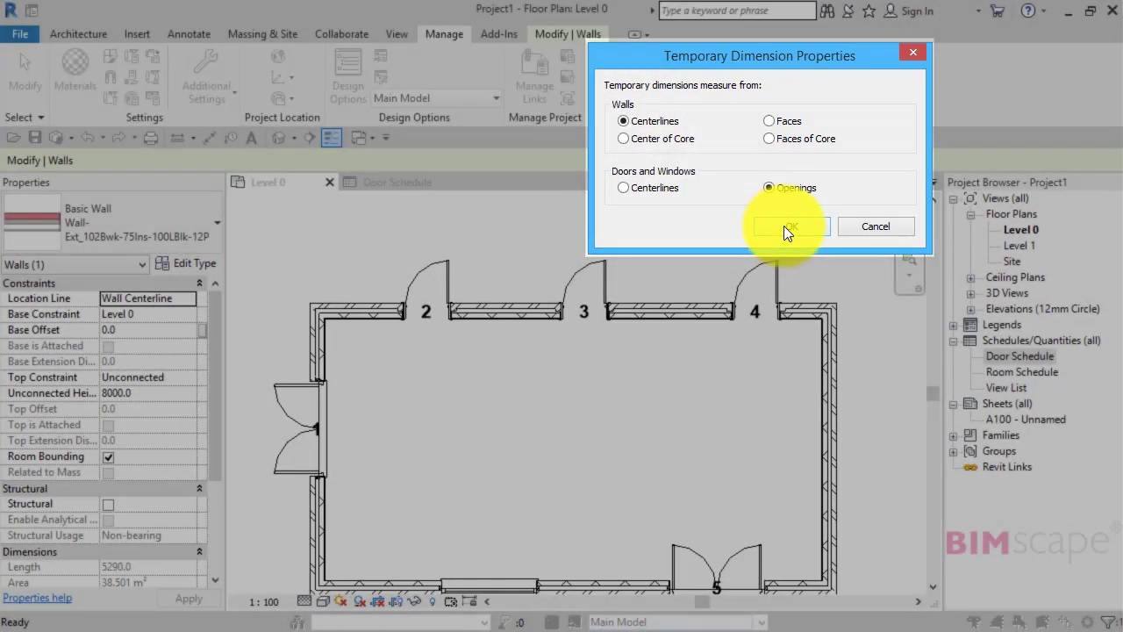
{"action": "left_click", "coordinate": [783, 225]}
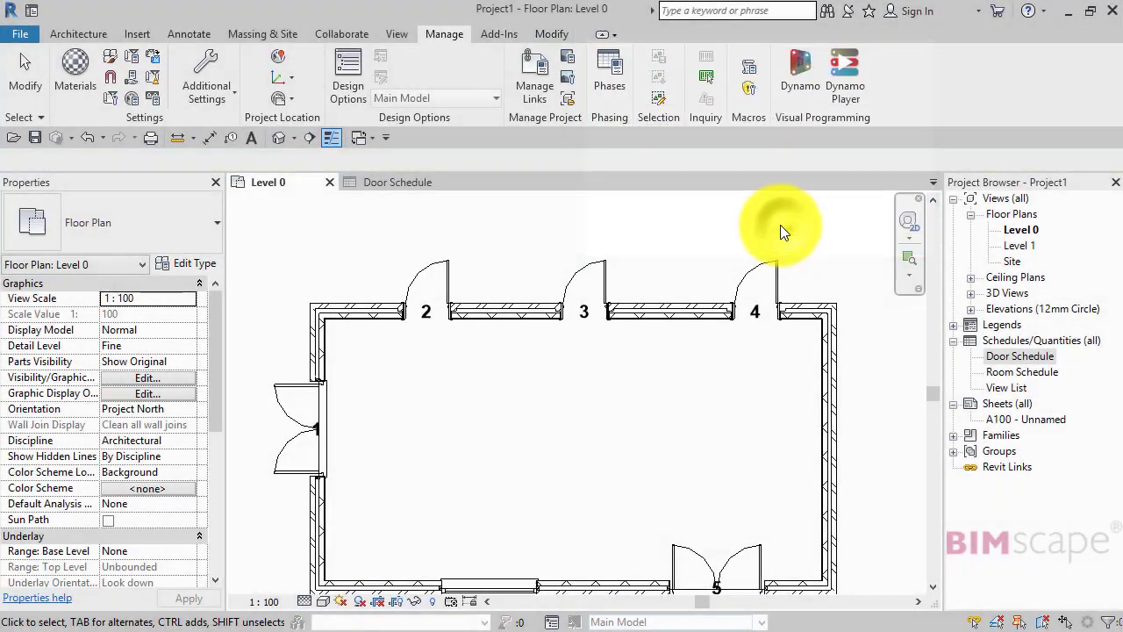
Select the left exterior wall and check at the corner where its temporary dimension's witness line falls.
{"action": "left_click", "coordinate": [314, 357]}
{"action": "scroll", "coordinate": [263, 287], "scroll_direction": "up", "scroll_amount": 5}
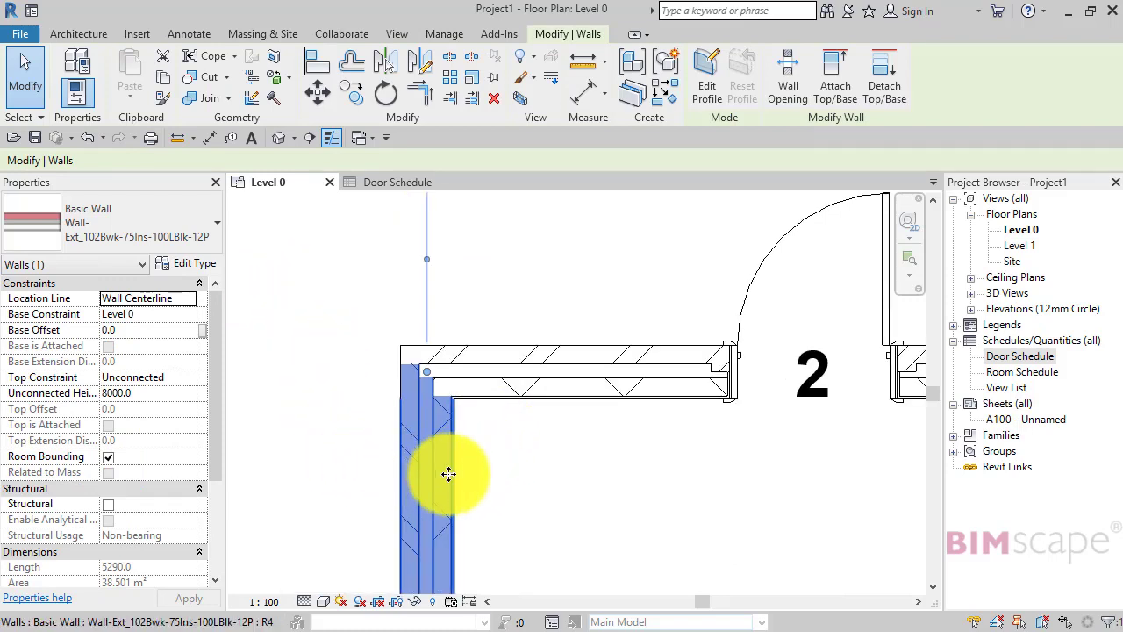
{"action": "middle_click_drag", "start_coordinate": [483, 479], "coordinate": [460, 514]}
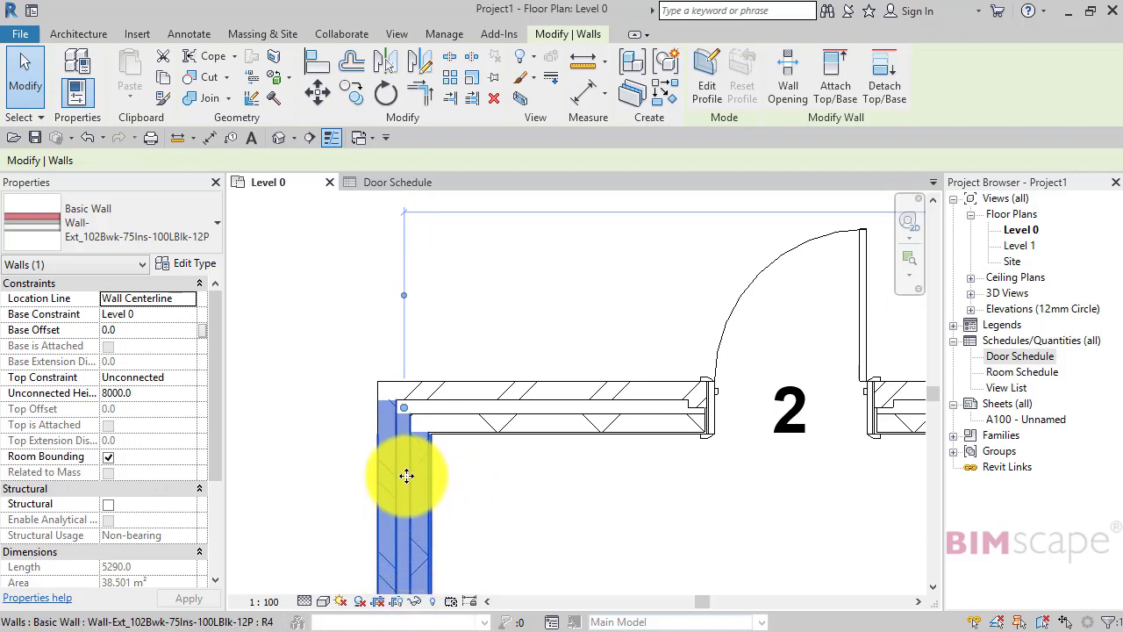
{"action": "scroll", "coordinate": [404, 464], "scroll_direction": "down", "scroll_amount": 2}
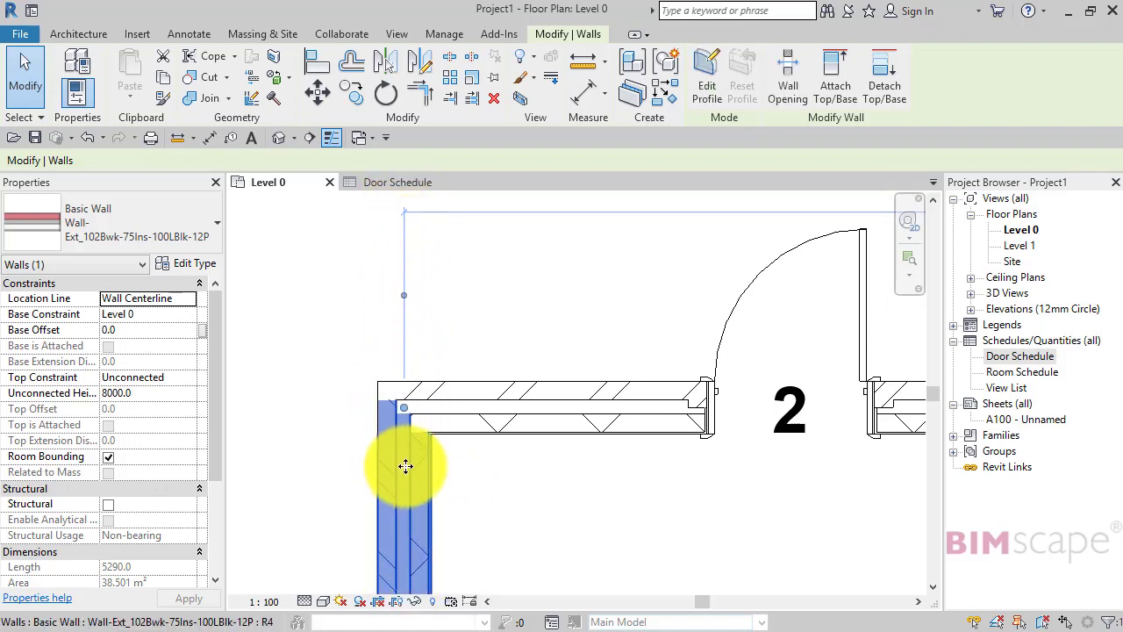
{"action": "scroll", "coordinate": [403, 412], "scroll_direction": "up", "scroll_amount": 1}
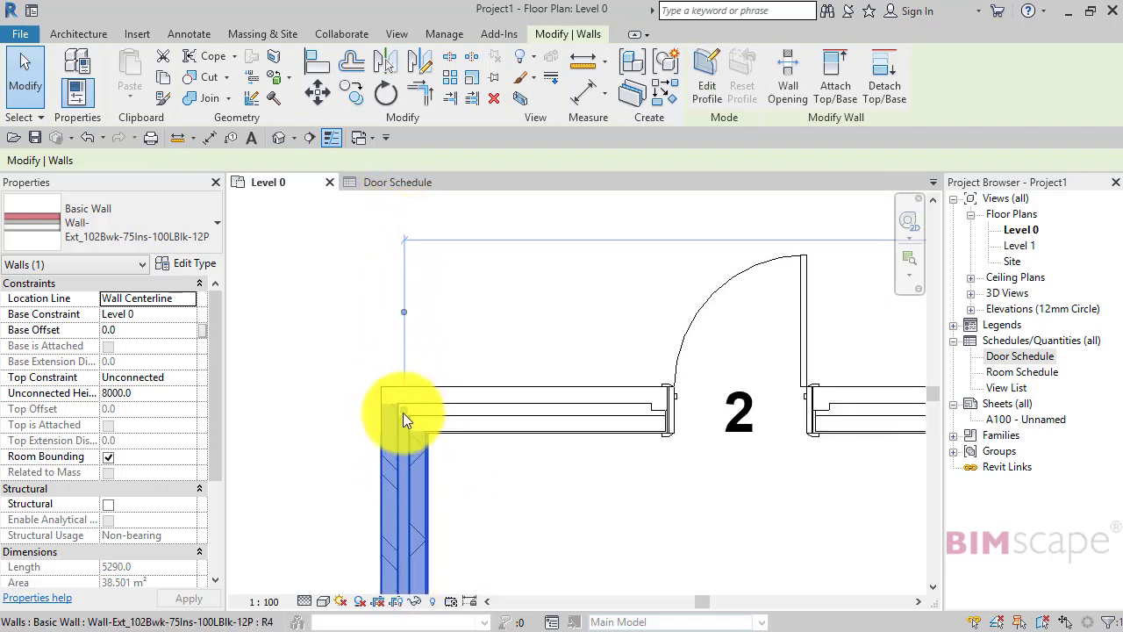
Set the temporary dimensions for walls to measure from Center of Core.
{"action": "left_click", "coordinate": [444, 34]}
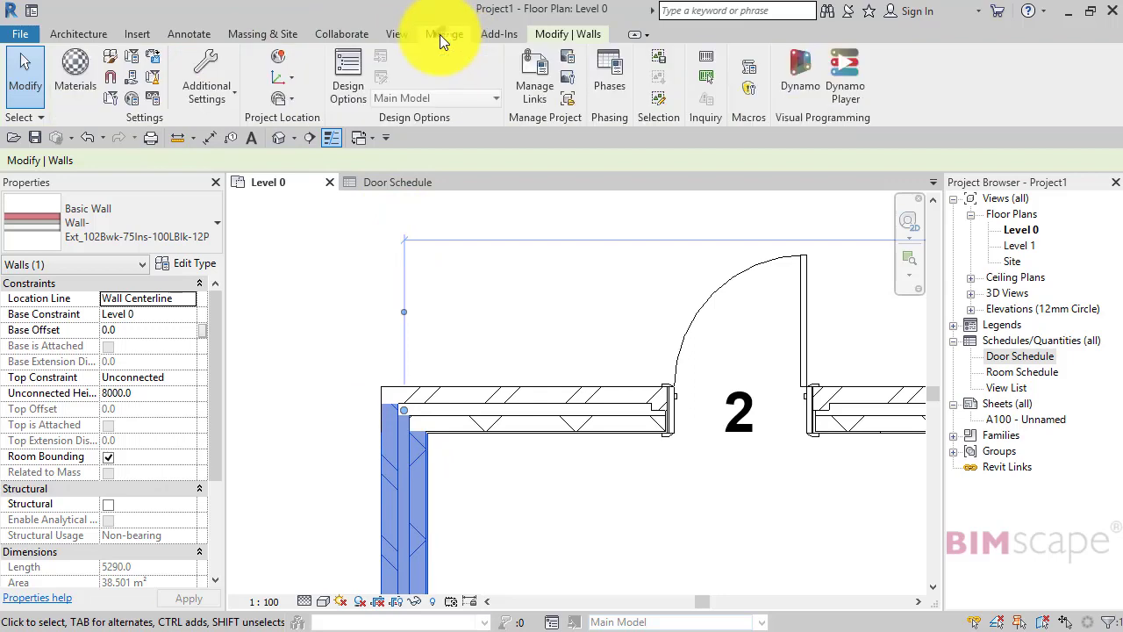
{"action": "left_click", "coordinate": [232, 96]}
{"action": "left_click", "coordinate": [164, 598]}
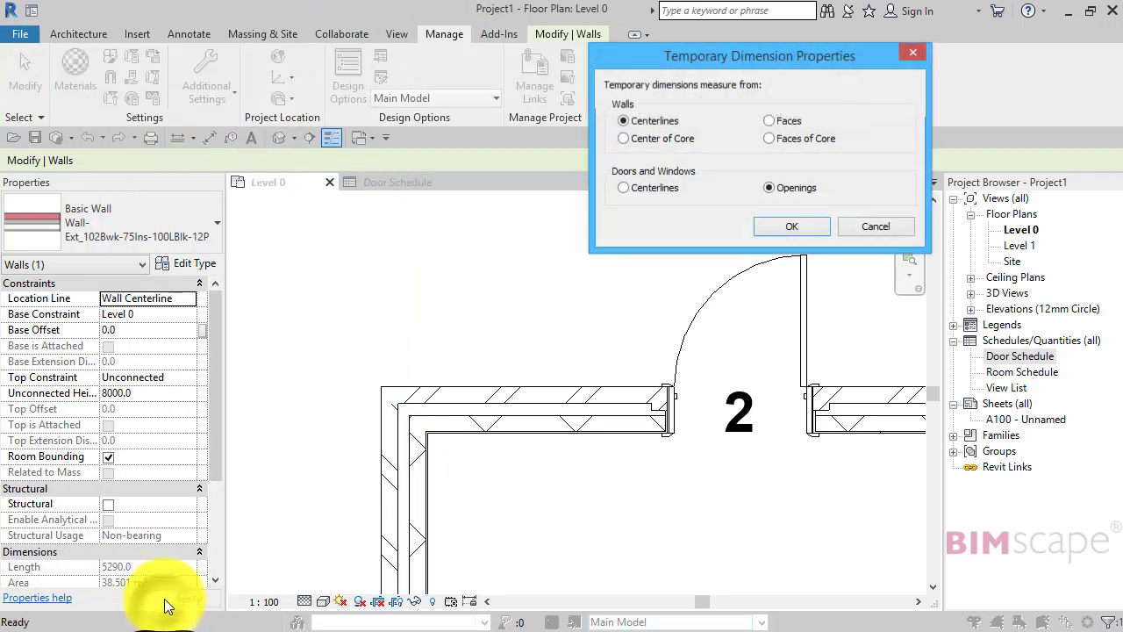
{"action": "left_click", "coordinate": [625, 140]}
{"action": "left_click", "coordinate": [792, 225]}
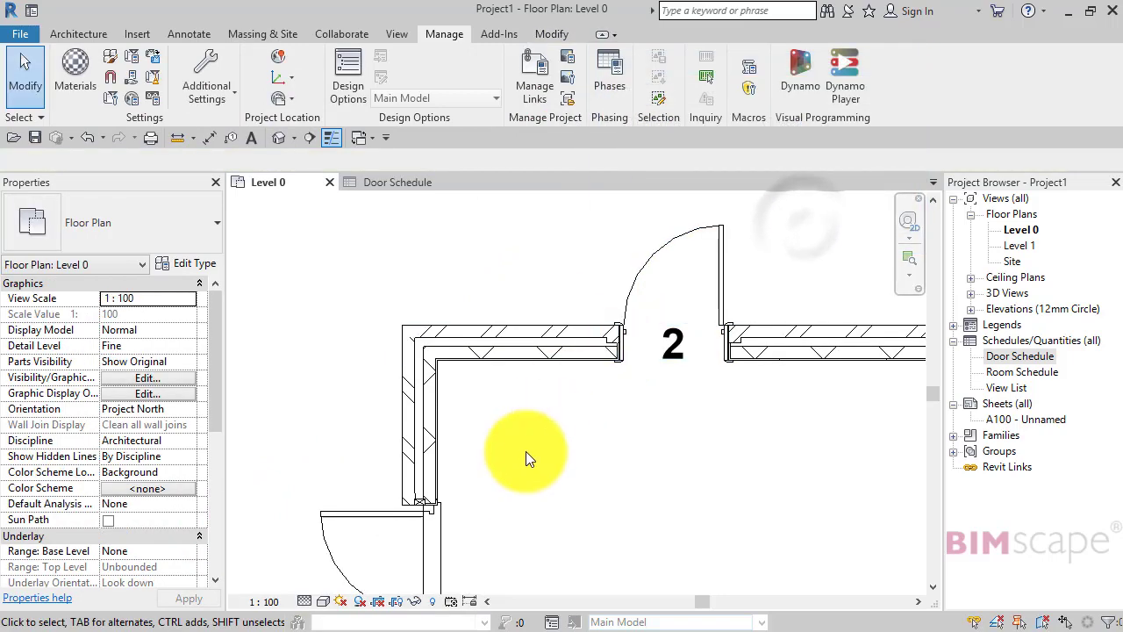
Reselect the left exterior wall and inspect its witness line against the core layer near the upper corner.
{"action": "middle_click_drag", "start_coordinate": [526, 451], "coordinate": [474, 441]}
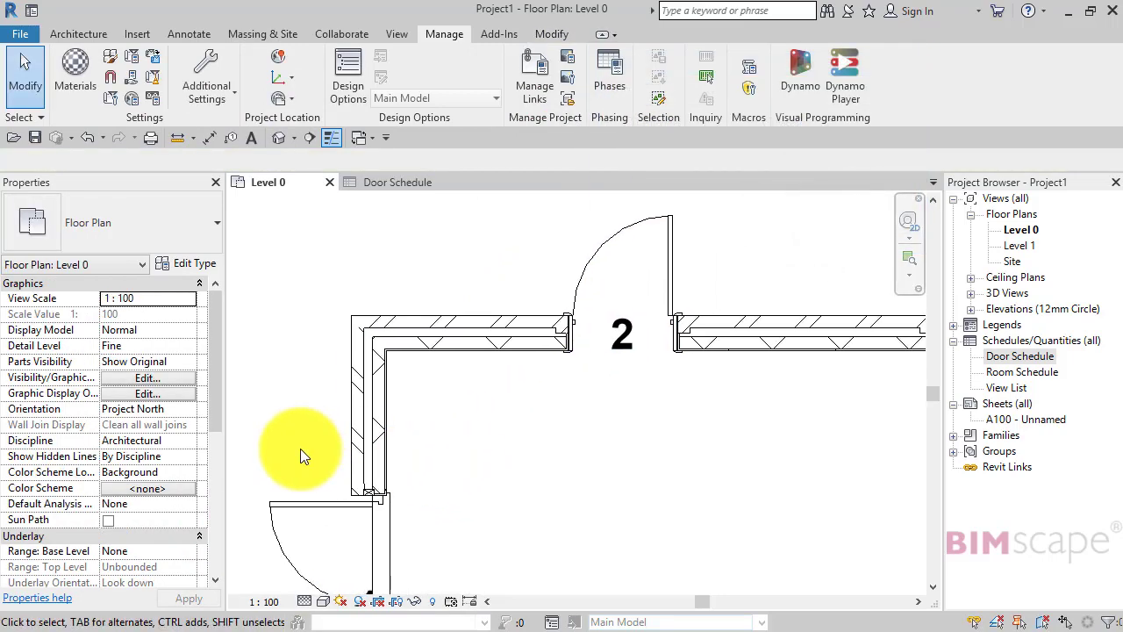
{"action": "left_click", "coordinate": [366, 444]}
{"action": "scroll", "coordinate": [301, 351], "scroll_direction": "up", "scroll_amount": 5}
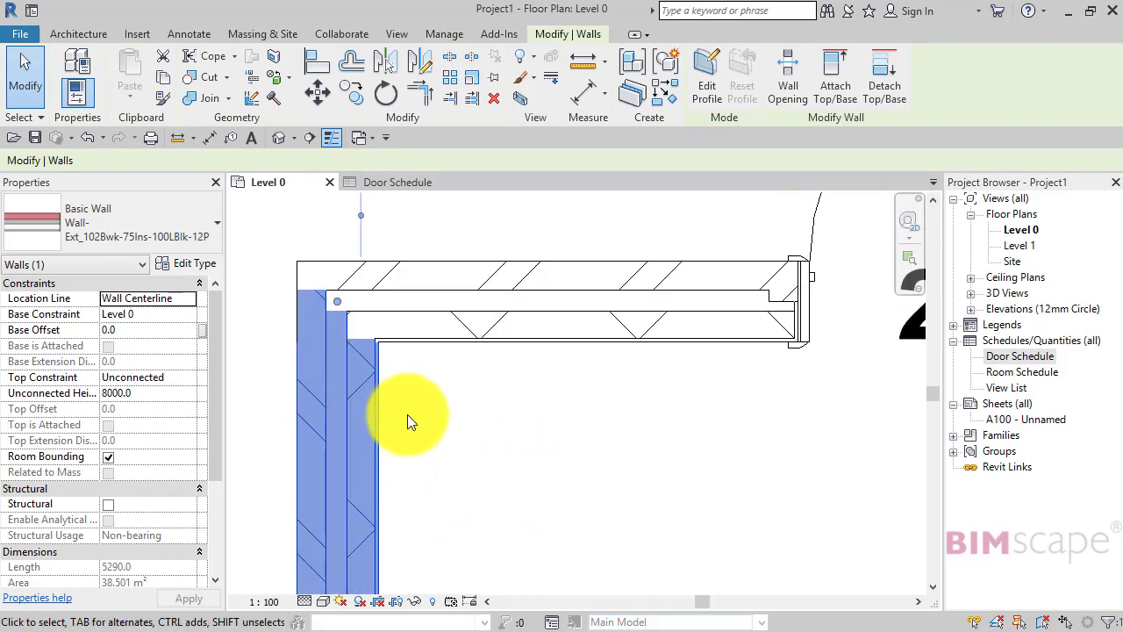
{"action": "middle_click_drag", "start_coordinate": [408, 421], "coordinate": [438, 472]}
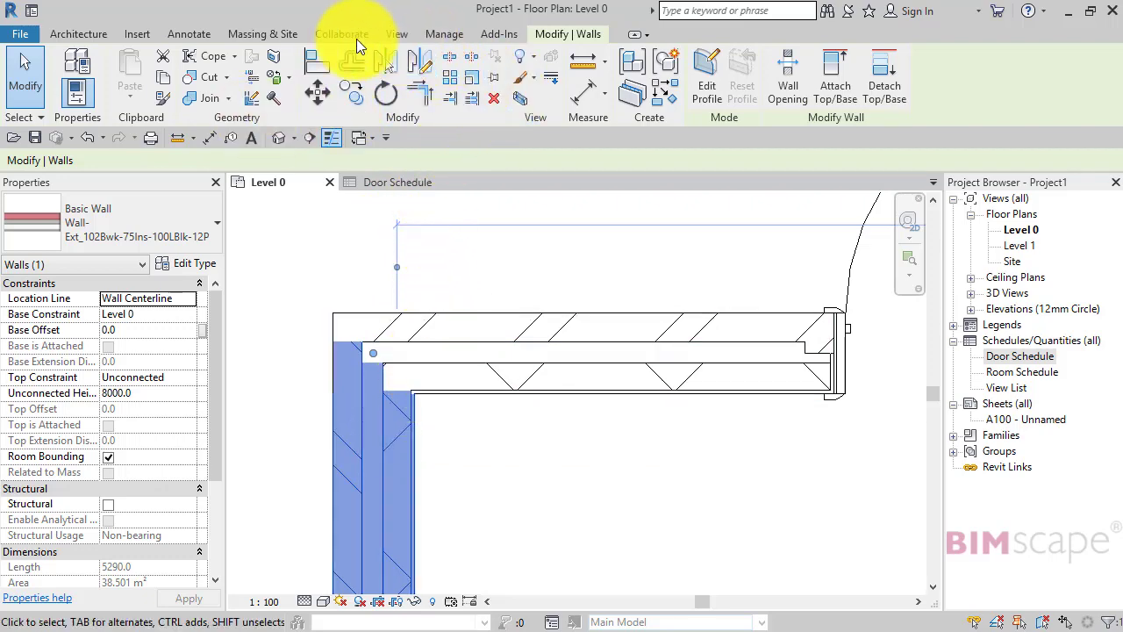
Set the temporary dimensions for walls to measure from Faces of Core.
{"action": "left_click", "coordinate": [442, 34]}
{"action": "left_click", "coordinate": [194, 92]}
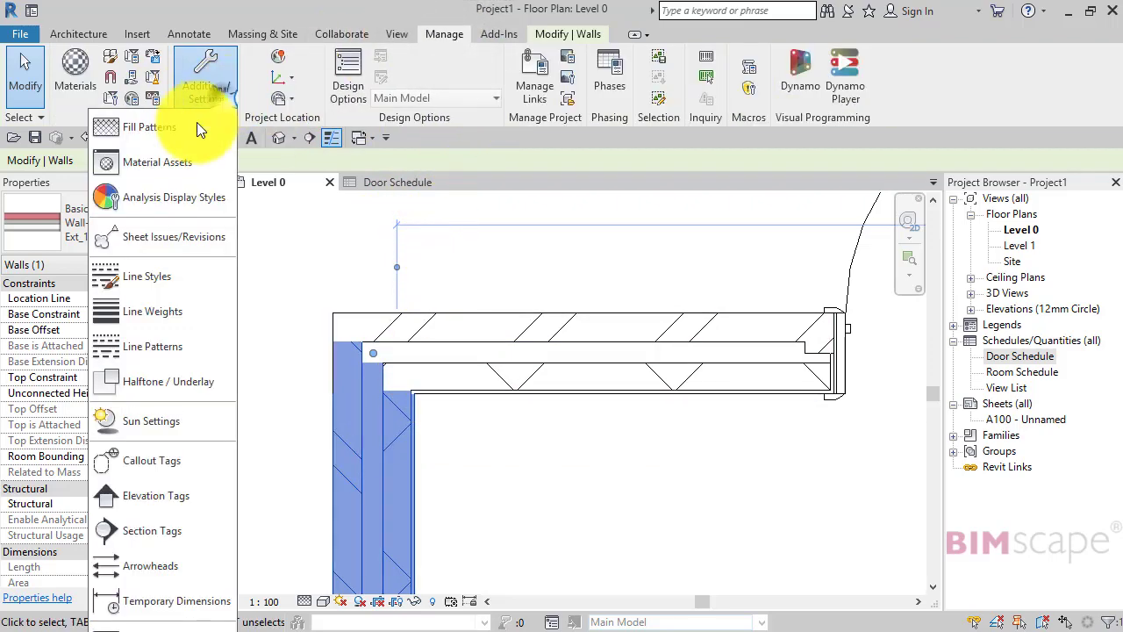
{"action": "left_click", "coordinate": [140, 588]}
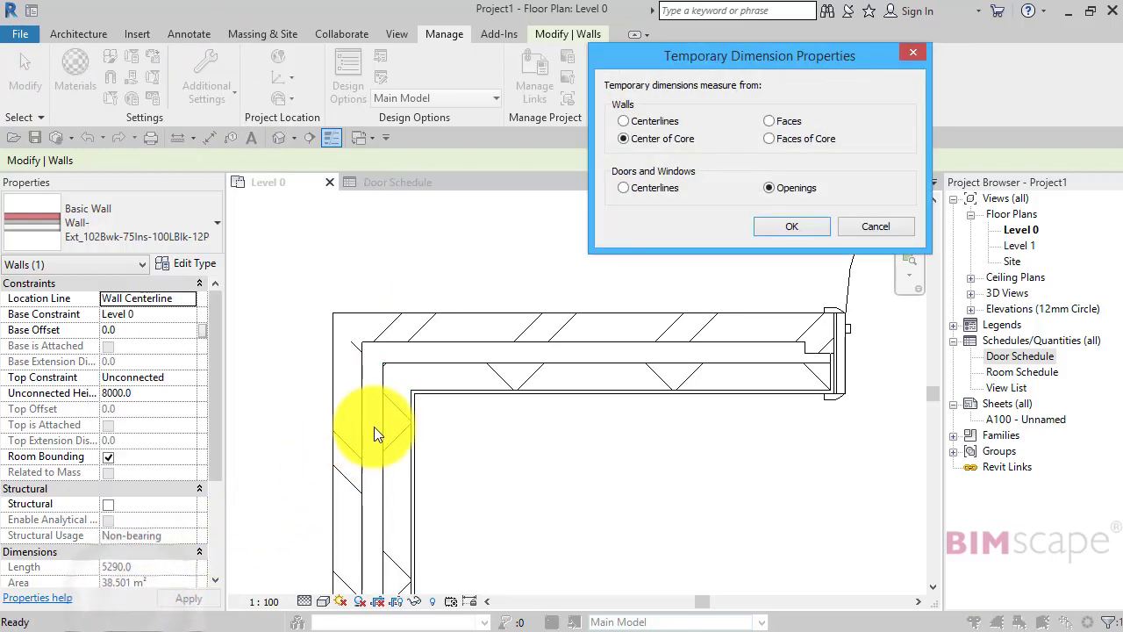
{"action": "left_click", "coordinate": [769, 138]}
{"action": "left_click", "coordinate": [794, 226]}
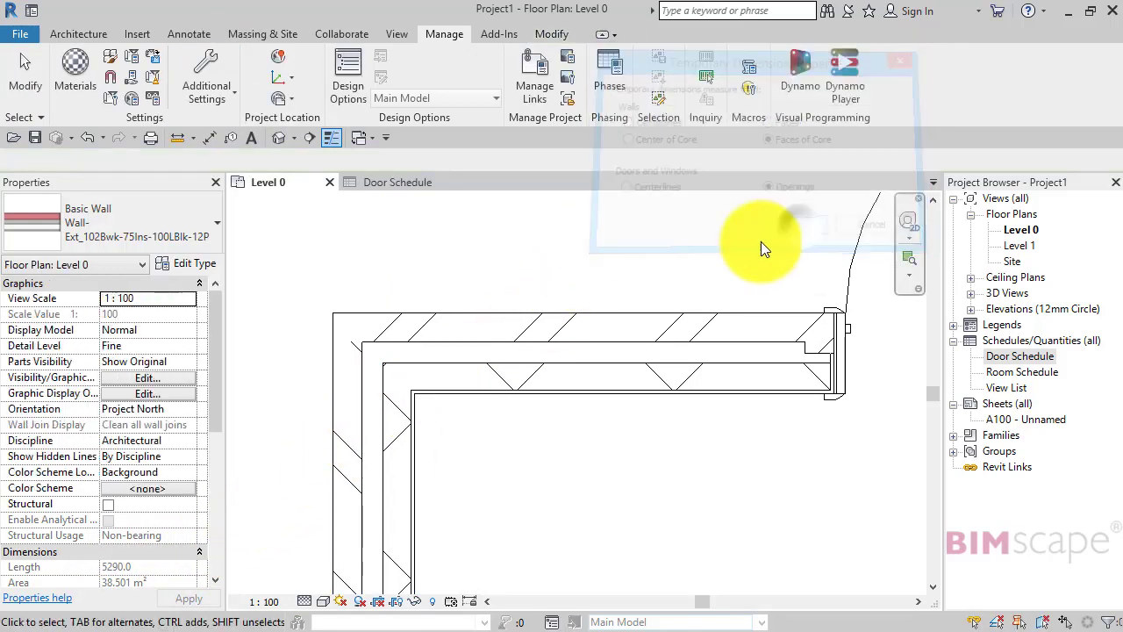
{"action": "left_click", "coordinate": [361, 452]}
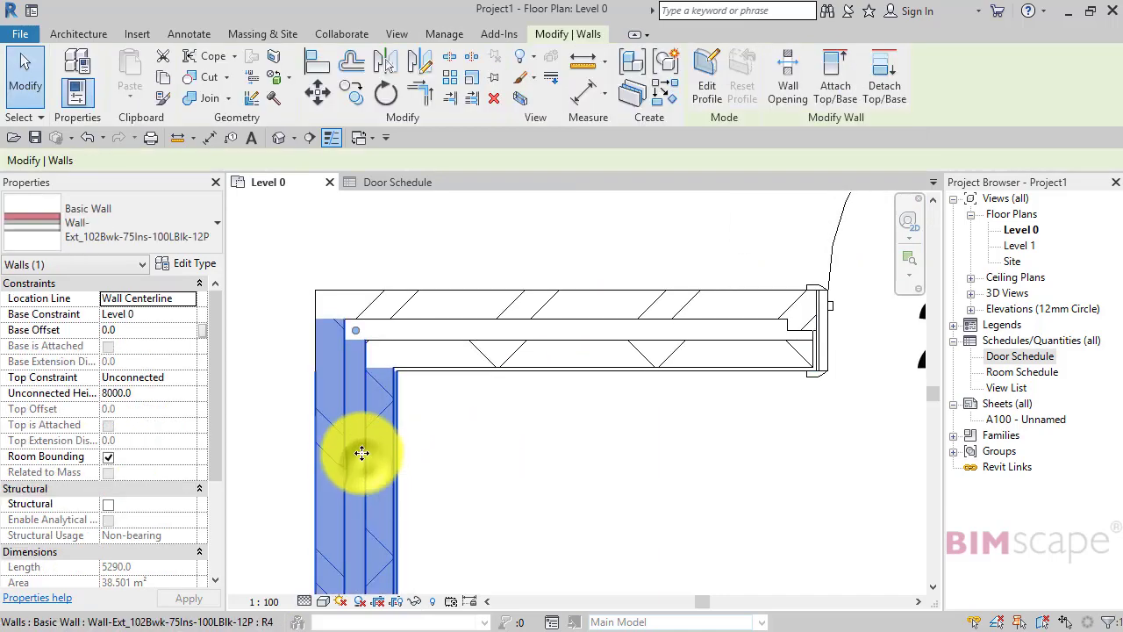
{"action": "scroll", "coordinate": [362, 452], "scroll_direction": "down", "scroll_amount": 5}
{"action": "middle_click_drag", "start_coordinate": [453, 453], "coordinate": [453, 243]}
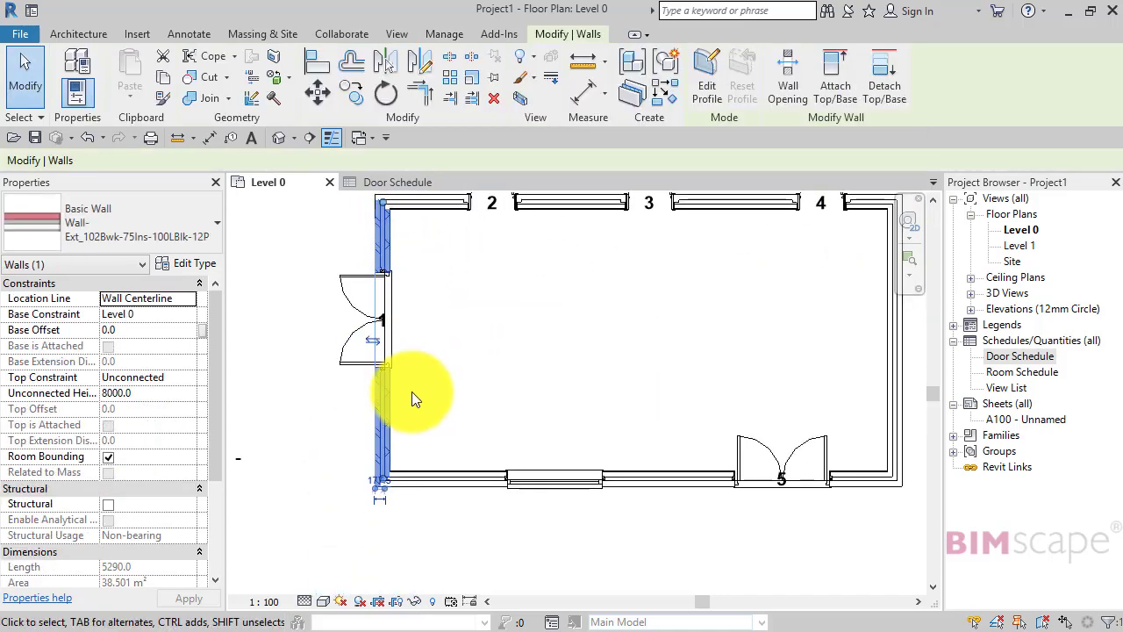
{"action": "middle_click_drag", "start_coordinate": [439, 443], "coordinate": [347, 471]}
{"action": "left_click", "coordinate": [440, 446]}
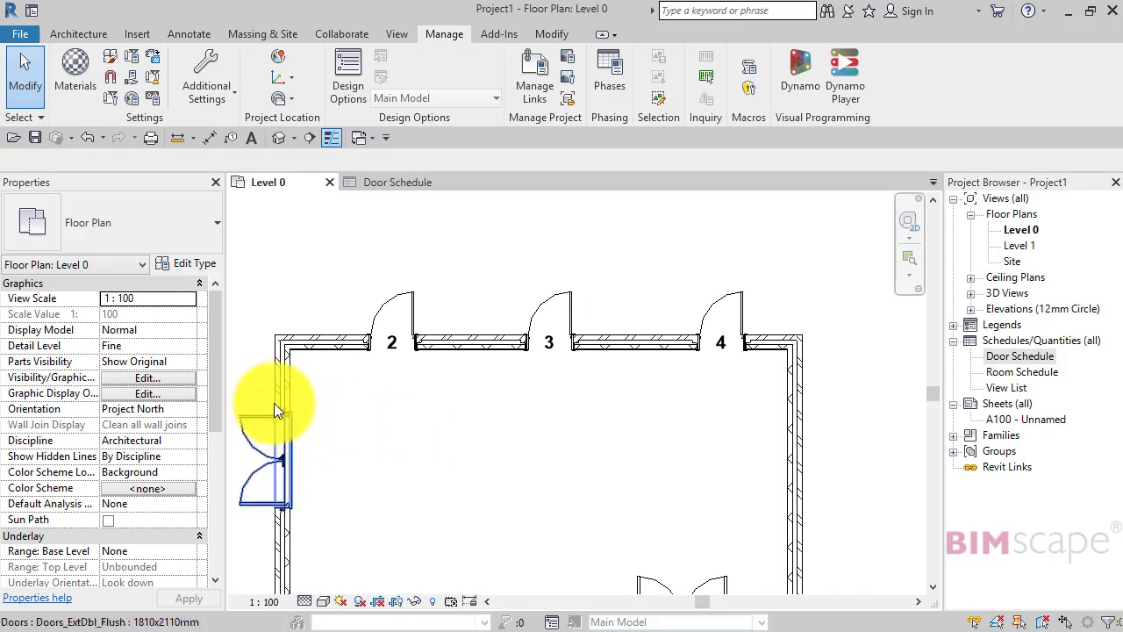
Select the left exterior wall above the double door and inspect its witness line against the core face at the upper corner.
{"action": "left_click", "coordinate": [277, 390]}
{"action": "scroll", "coordinate": [278, 326], "scroll_direction": "up", "scroll_amount": 4}
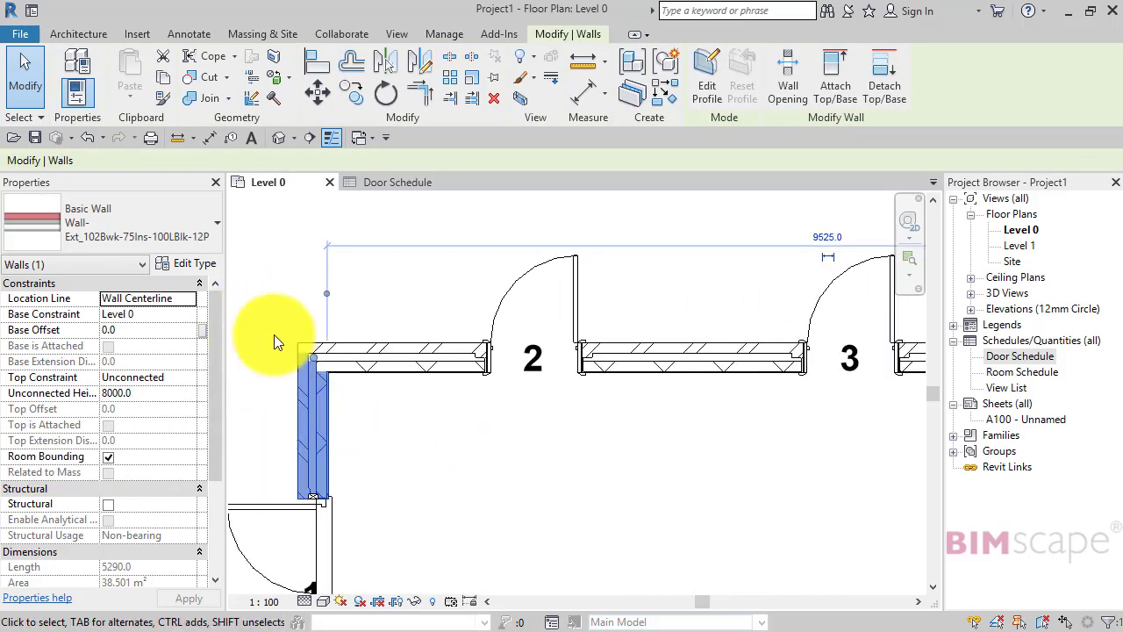
{"action": "scroll", "coordinate": [326, 347], "scroll_direction": "up", "scroll_amount": 3}
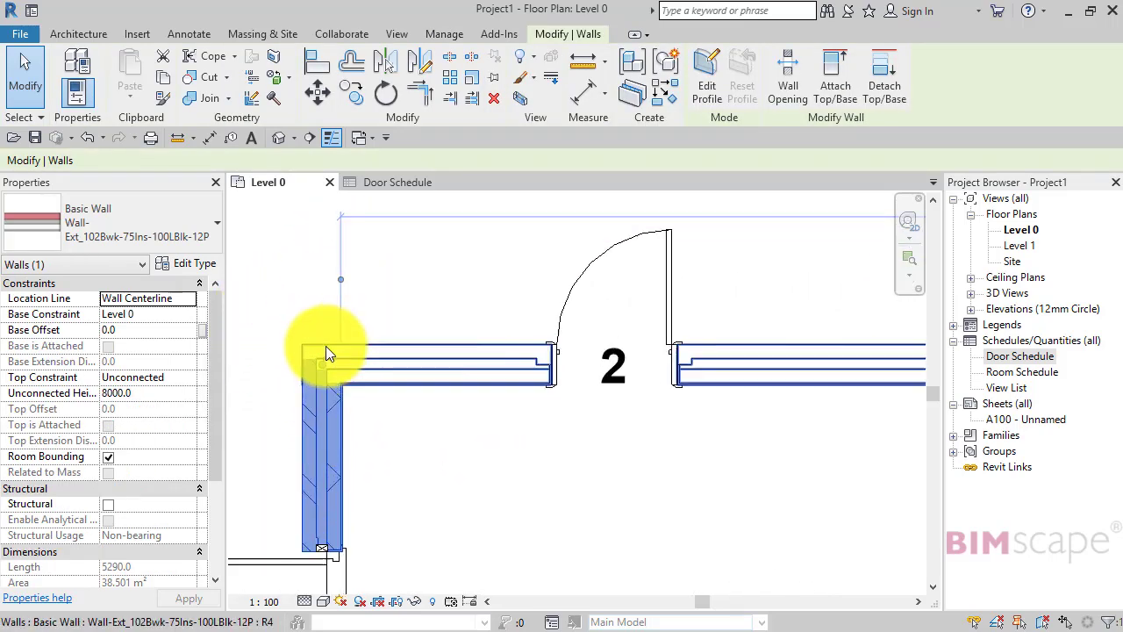
{"action": "scroll", "coordinate": [326, 359], "scroll_direction": "up", "scroll_amount": 5}
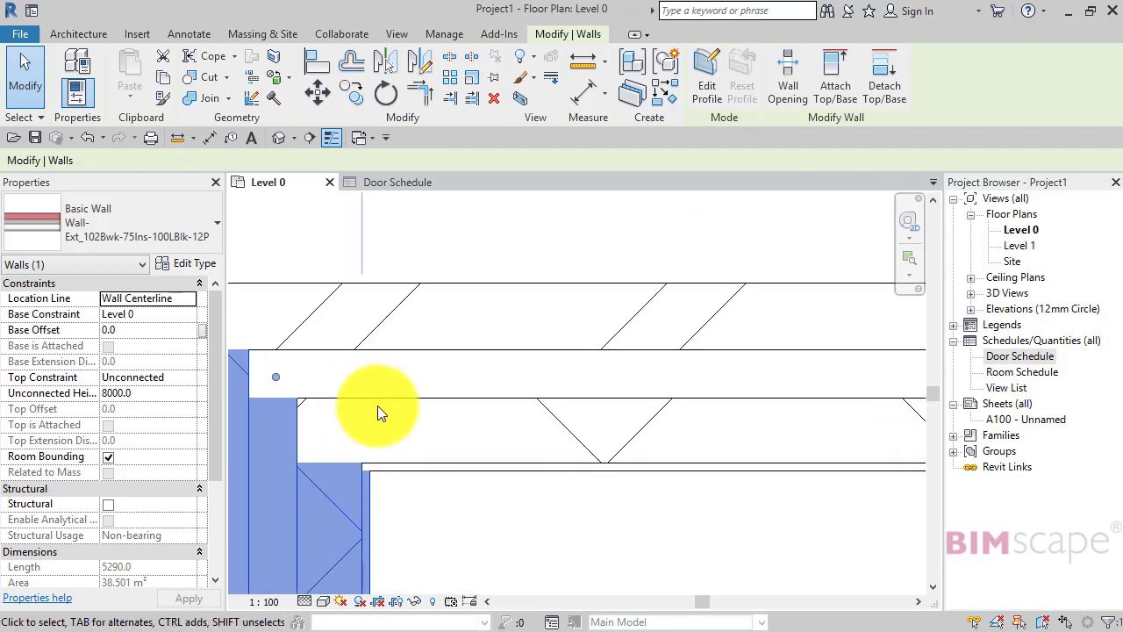
{"action": "middle_click_drag", "start_coordinate": [379, 410], "coordinate": [477, 408]}
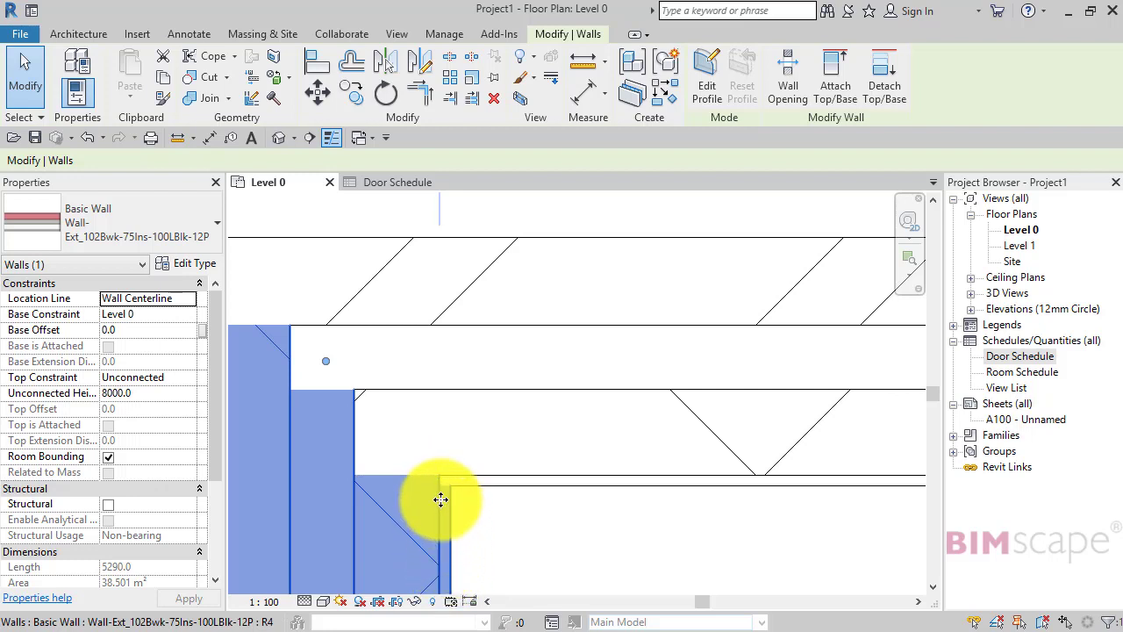
{"action": "scroll", "coordinate": [443, 496], "scroll_direction": "down", "scroll_amount": 5}
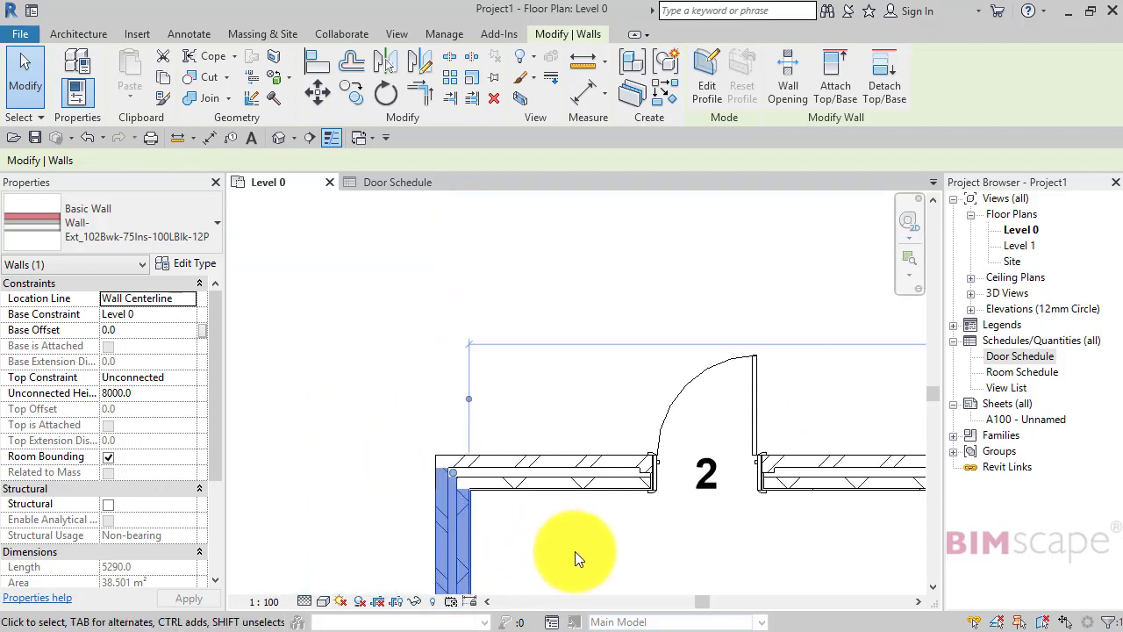
{"action": "scroll", "coordinate": [572, 546], "scroll_direction": "down", "scroll_amount": 2}
{"action": "middle_click_drag", "start_coordinate": [572, 547], "coordinate": [301, 407]}
{"action": "left_click", "coordinate": [323, 232]}
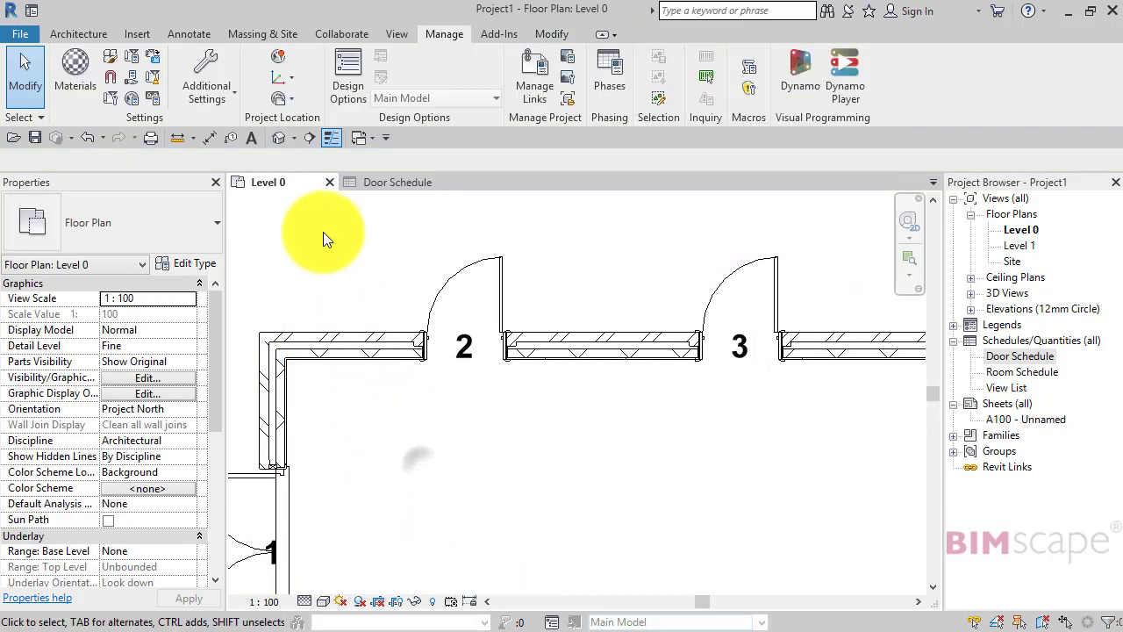
Review the Doors and Windows options in the temporary dimension settings and leave without saving changes.
{"action": "left_click", "coordinate": [200, 107]}
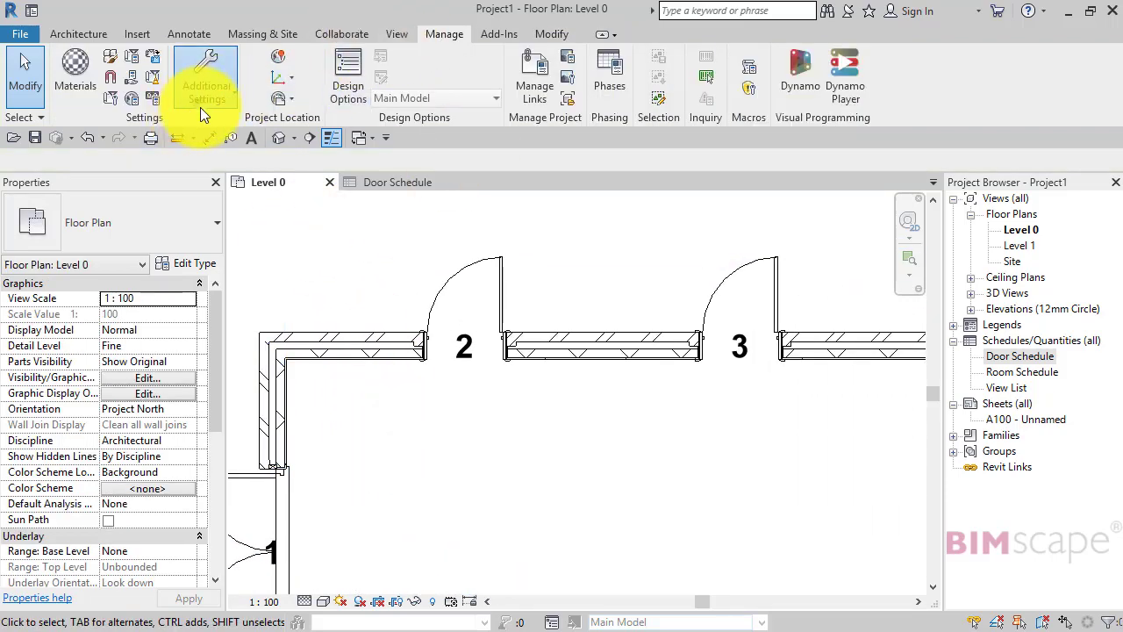
{"action": "left_click", "coordinate": [149, 602]}
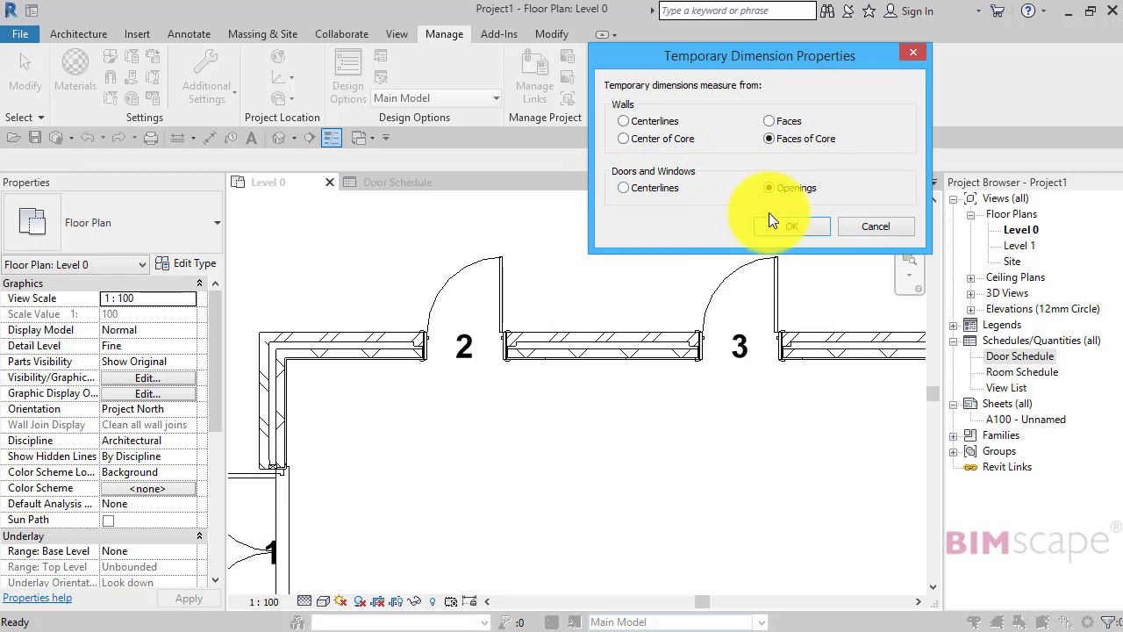
{"action": "left_click", "coordinate": [767, 188]}
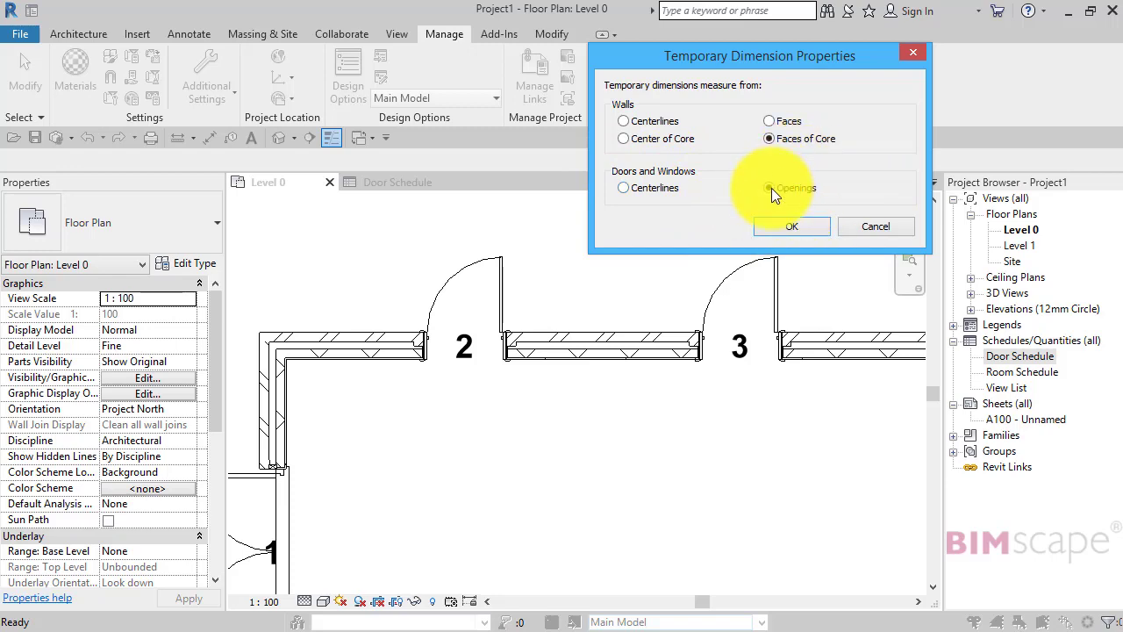
{"action": "left_click", "coordinate": [854, 227]}
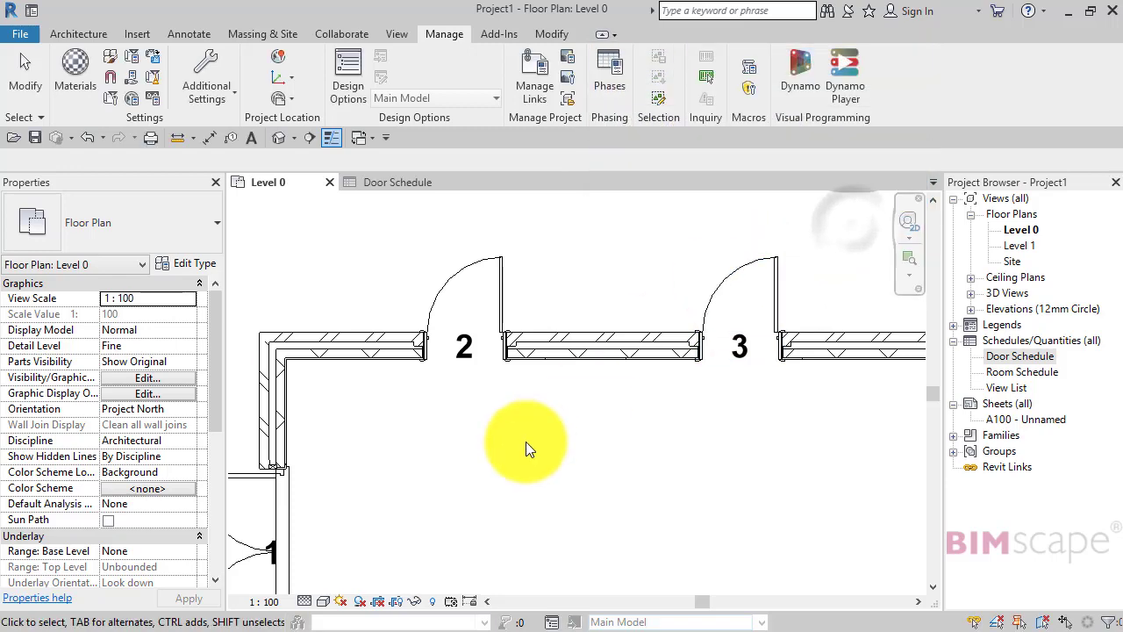
Select door 2 in the upper wall and examine its temporary dimensions to the corner and to door 3's opening.
{"action": "scroll", "coordinate": [513, 447], "scroll_direction": "down", "scroll_amount": 2}
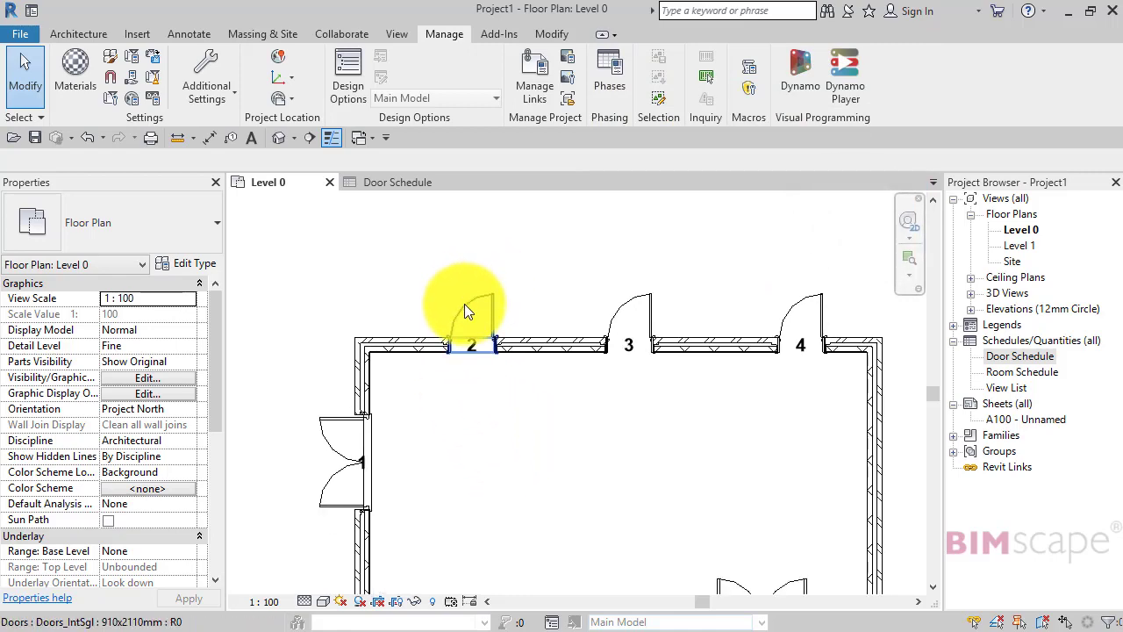
{"action": "left_click", "coordinate": [464, 304]}
{"action": "scroll", "coordinate": [442, 395], "scroll_direction": "up", "scroll_amount": 1}
{"action": "scroll", "coordinate": [442, 395], "scroll_direction": "up", "scroll_amount": 2}
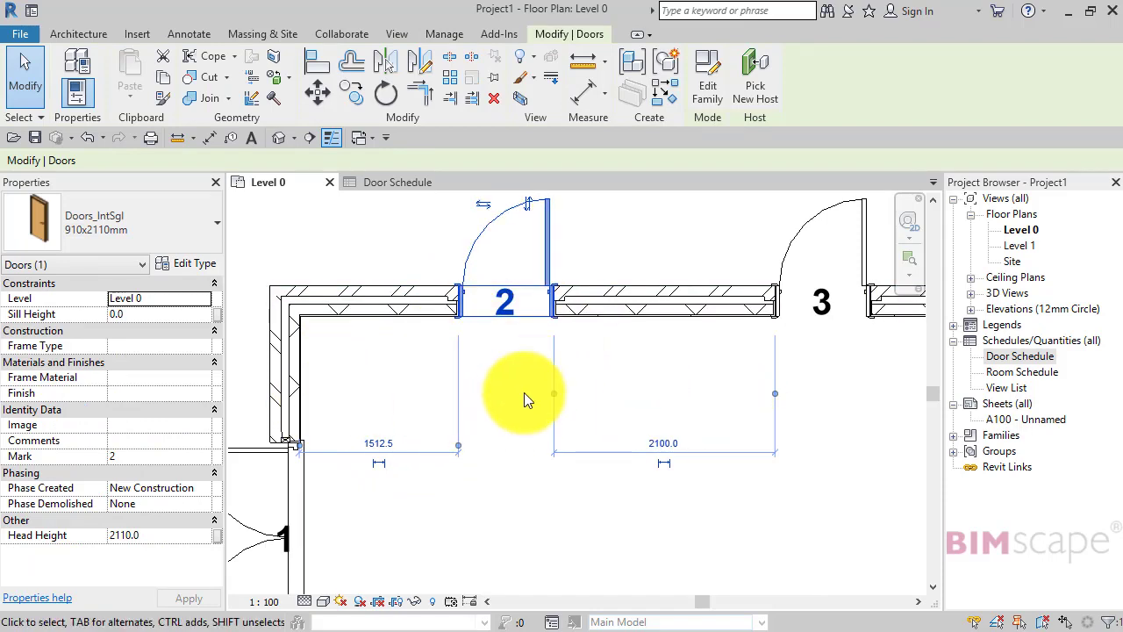
{"action": "middle_click_drag", "start_coordinate": [523, 392], "coordinate": [339, 427]}
{"action": "scroll", "coordinate": [581, 377], "scroll_direction": "down", "scroll_amount": 1}
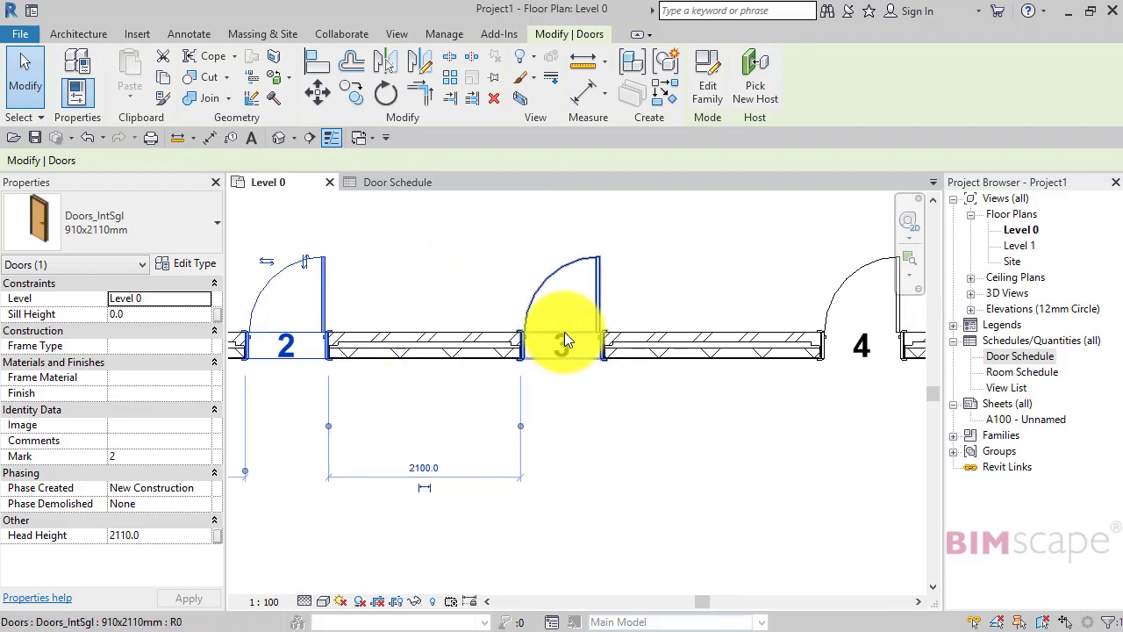
{"action": "scroll", "coordinate": [564, 388], "scroll_direction": "down", "scroll_amount": 1}
{"action": "scroll", "coordinate": [563, 388], "scroll_direction": "down", "scroll_amount": 1}
{"action": "middle_click_drag", "start_coordinate": [564, 388], "coordinate": [589, 389]}
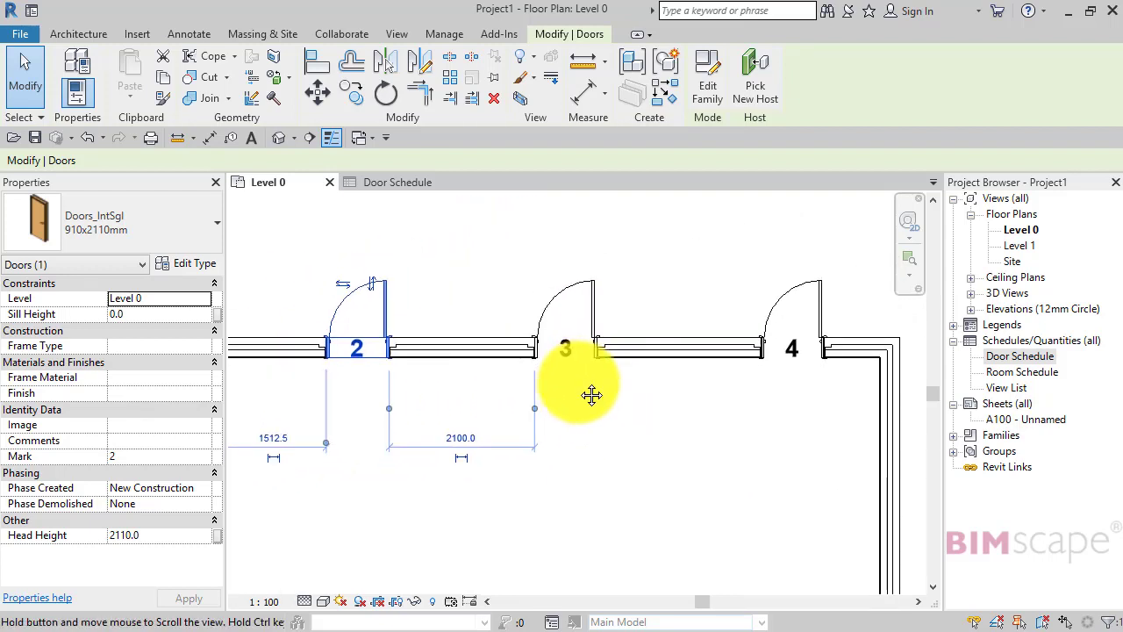
Set the temporary dimensions for doors and windows to measure from Centerlines.
{"action": "left_click", "coordinate": [434, 39]}
{"action": "left_click", "coordinate": [211, 95]}
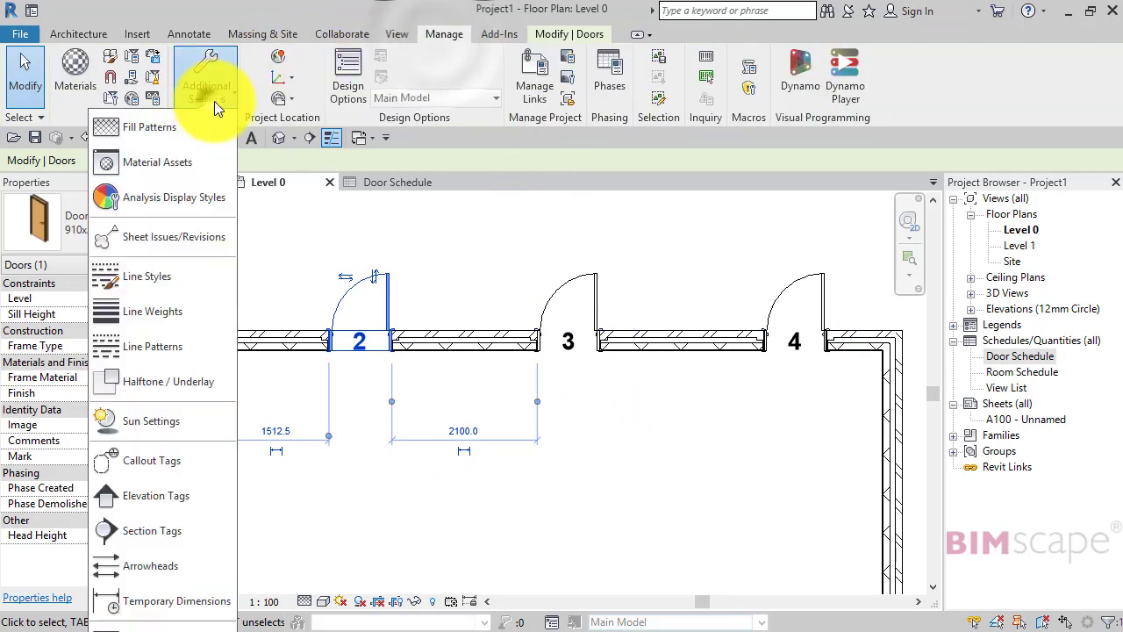
{"action": "left_click", "coordinate": [178, 595]}
{"action": "left_click", "coordinate": [623, 188]}
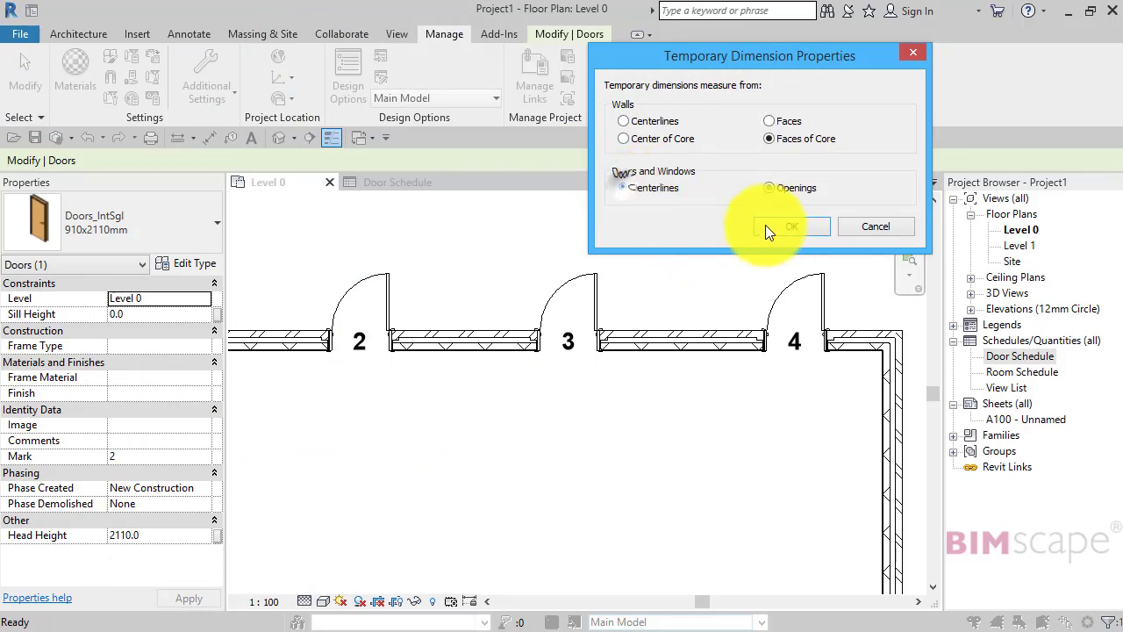
{"action": "left_click", "coordinate": [778, 225]}
Reselect door 2 and examine where its temporary dimensions measure from on the neighbouring wall and door 3.
{"action": "scroll", "coordinate": [649, 373], "scroll_direction": "down", "scroll_amount": 3}
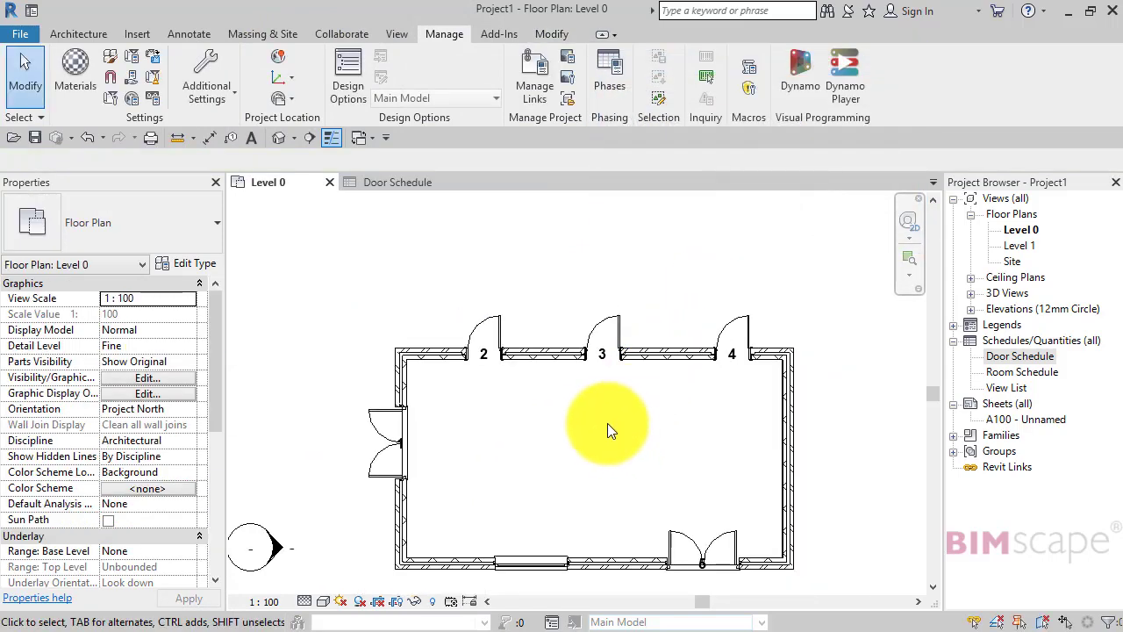
{"action": "middle_click_drag", "start_coordinate": [607, 423], "coordinate": [422, 465]}
{"action": "left_click", "coordinate": [402, 289]}
{"action": "scroll", "coordinate": [390, 285], "scroll_direction": "up", "scroll_amount": 2}
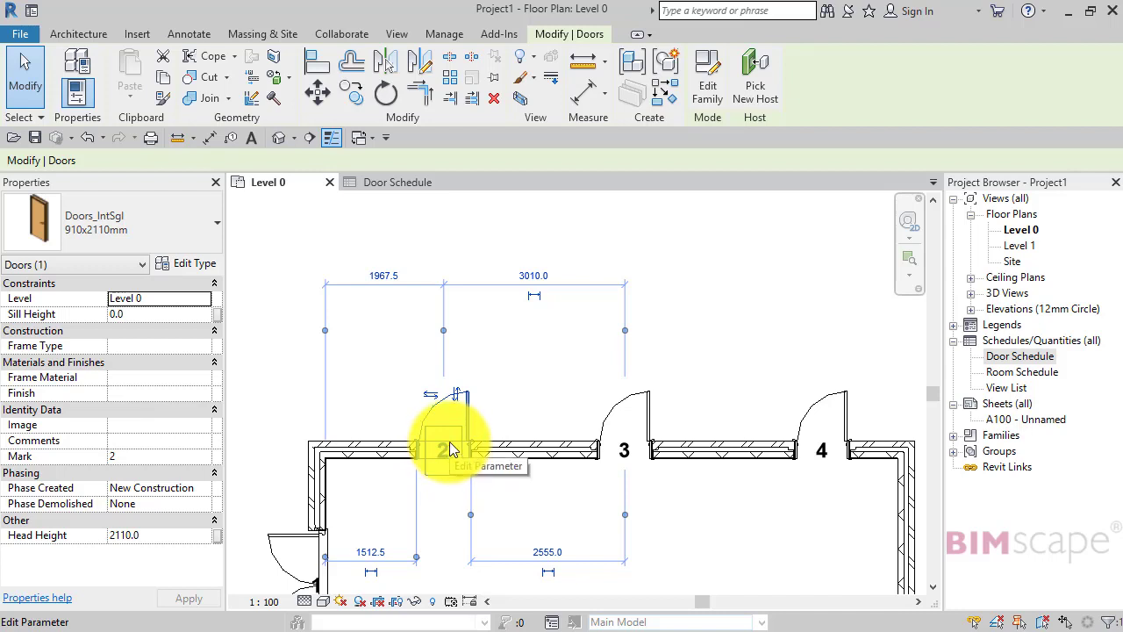
Move the witness line of door 2's upper temporary dimension from door 3's centre to the right exterior wall.
{"action": "middle_click_drag", "start_coordinate": [551, 434], "coordinate": [519, 394]}
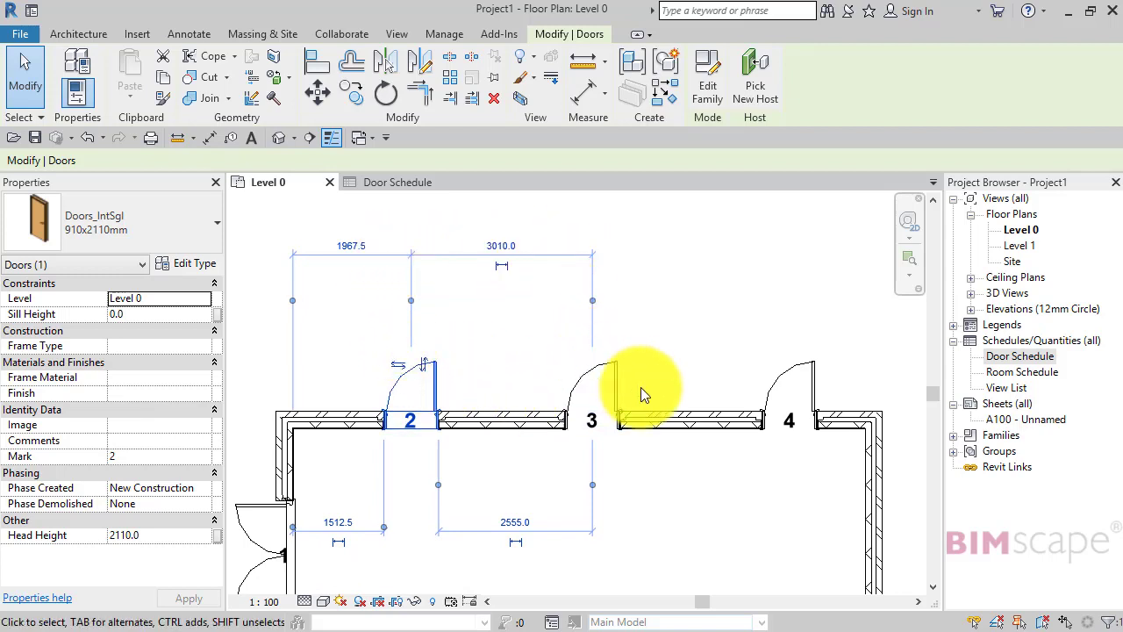
{"action": "middle_click_drag", "start_coordinate": [712, 380], "coordinate": [701, 374]}
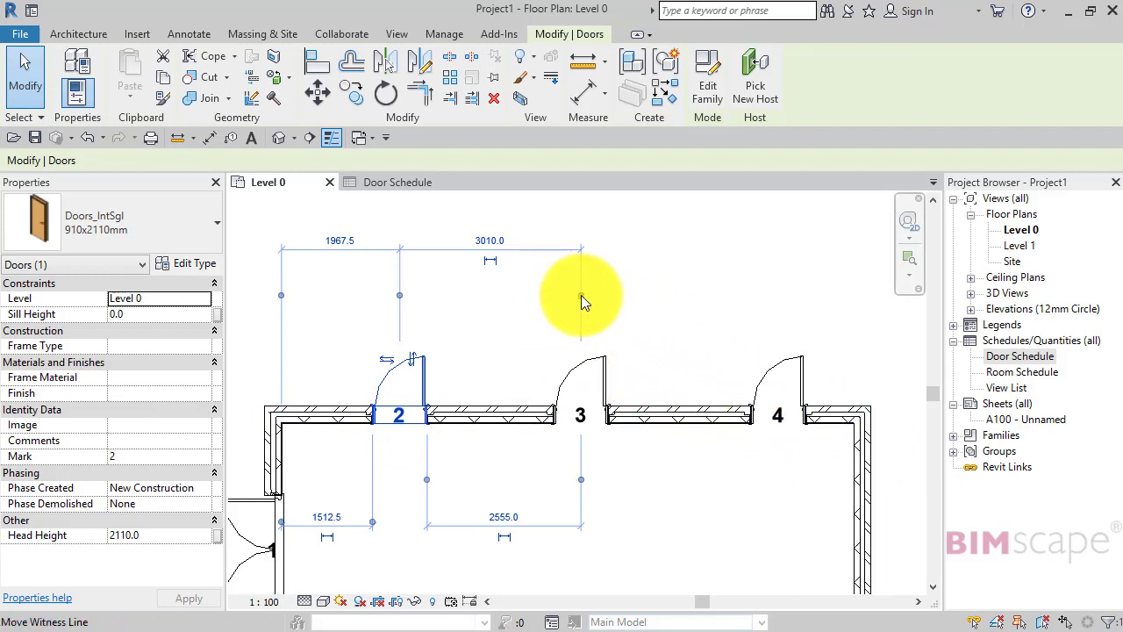
{"action": "left_click_drag", "start_coordinate": [581, 294], "coordinate": [871, 441]}
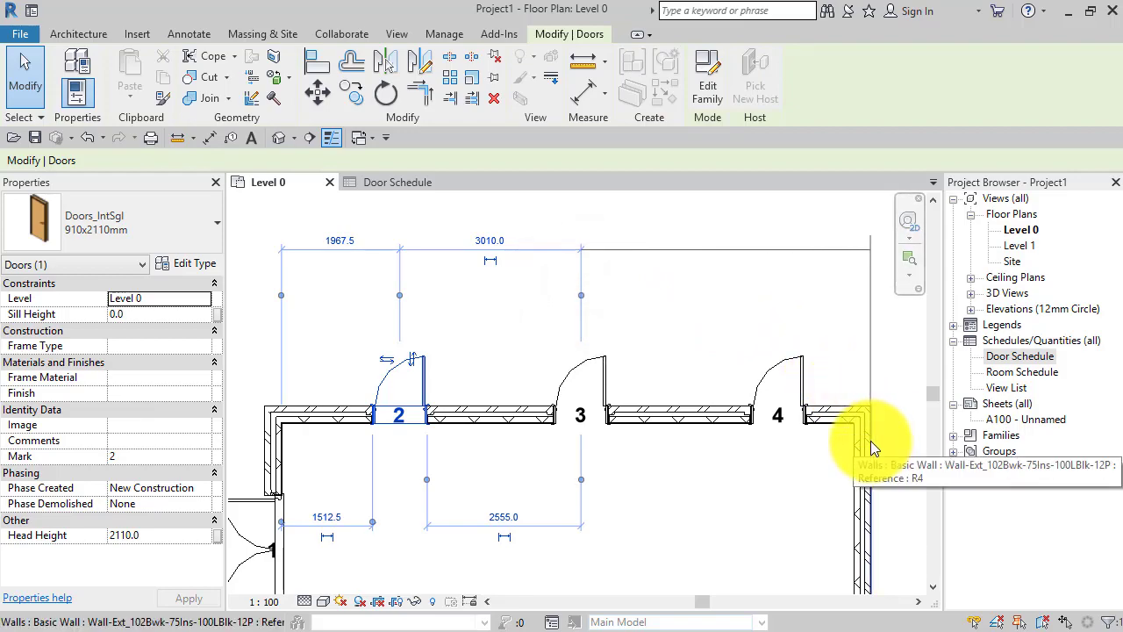